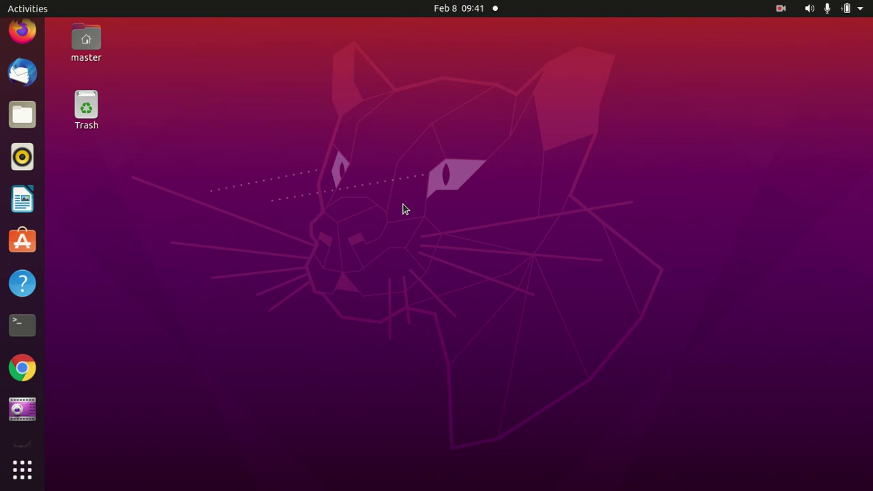
# Step: Press Super to reveal the open Inkscape logo document in the overview
pyautogui.press('super')
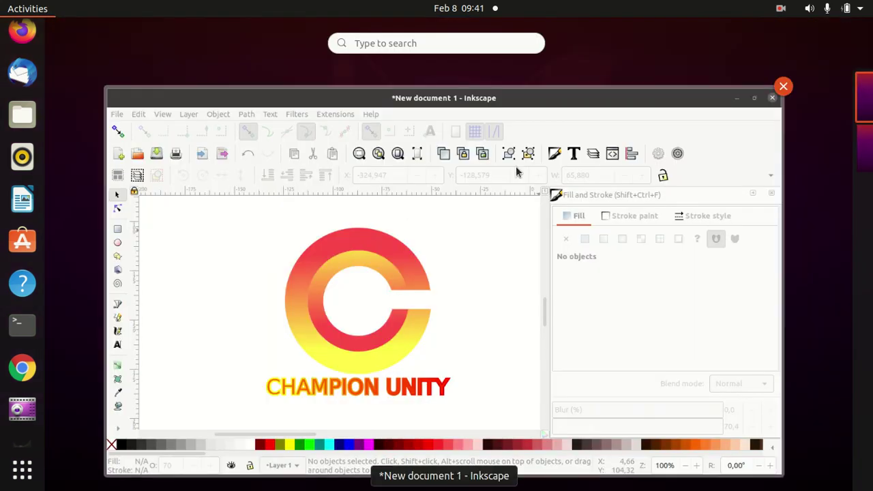
# Step: Bring the Inkscape window forward and browse the Path menu without choosing anything
pyautogui.click(570, 103)
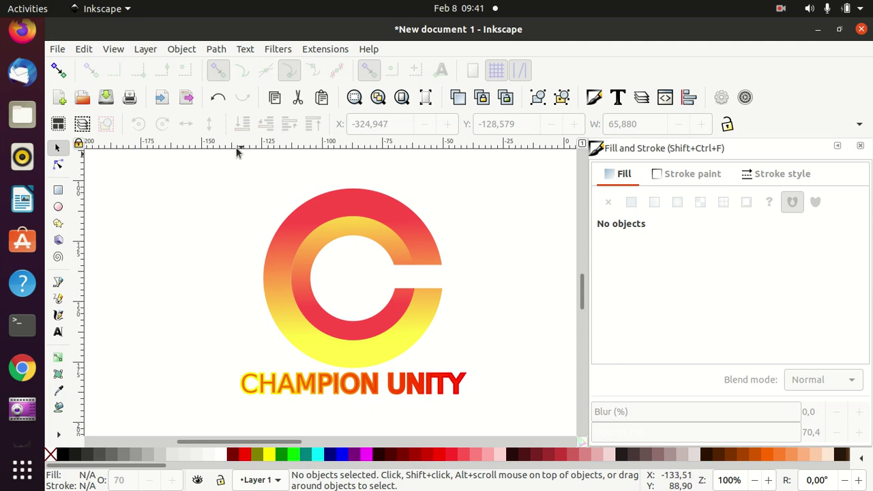
pyautogui.click(216, 50)
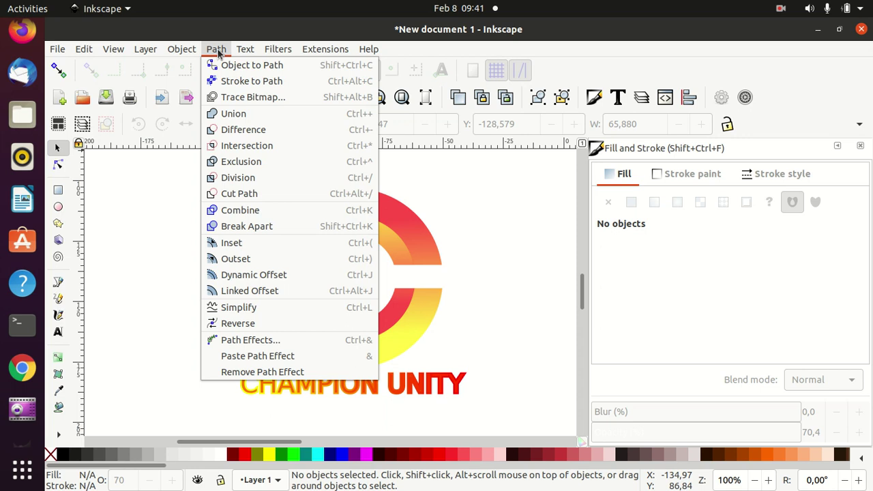
pyautogui.click(218, 52)
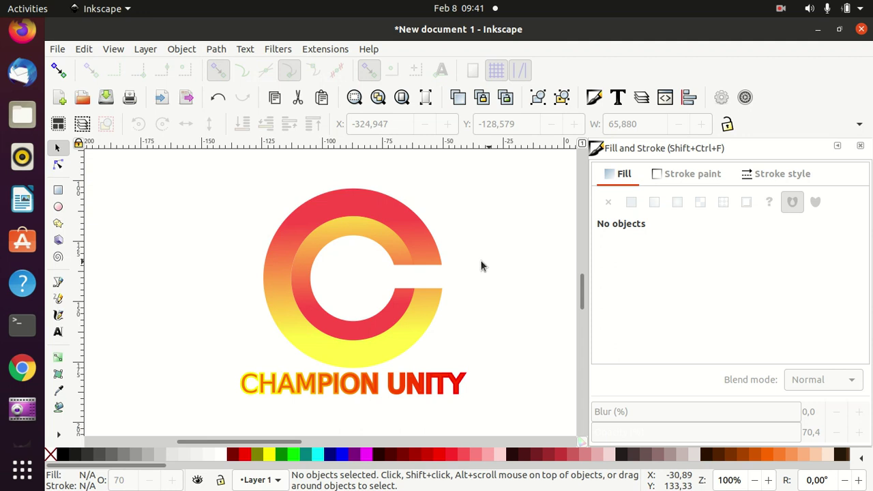
pyautogui.click(224, 50)
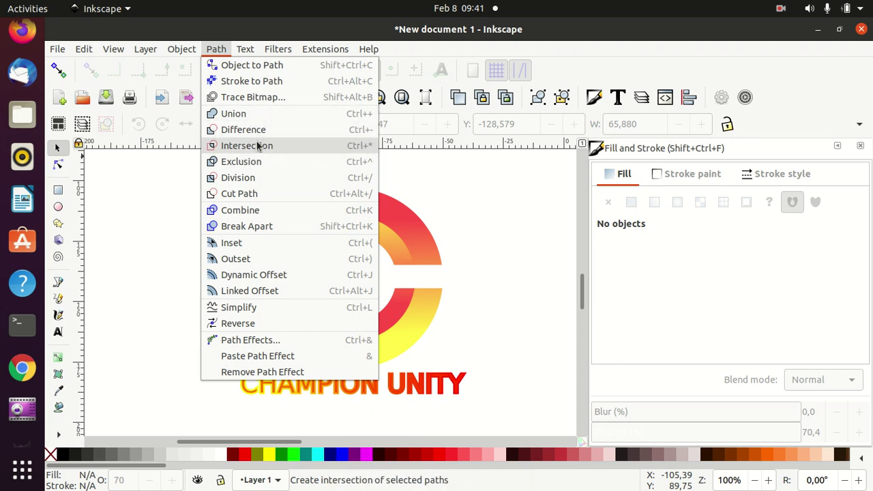
pyautogui.click(513, 211)
# Step: Scroll the canvas down to empty space below the logo
pyautogui.scroll(-4, 513, 212)
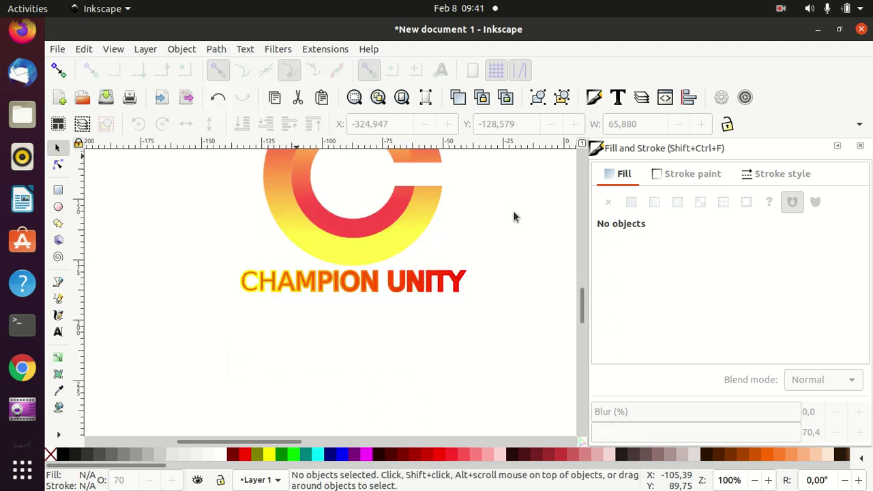
pyautogui.scroll(-6, 513, 213)
pyautogui.scroll(-2, 514, 213)
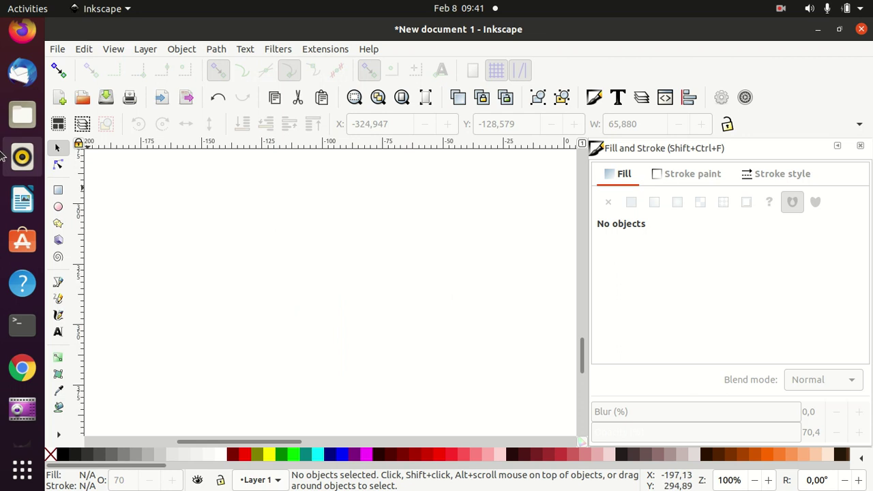
# Step: Draw a square on the empty canvas and nudge it slightly right and down
pyautogui.click(58, 190)
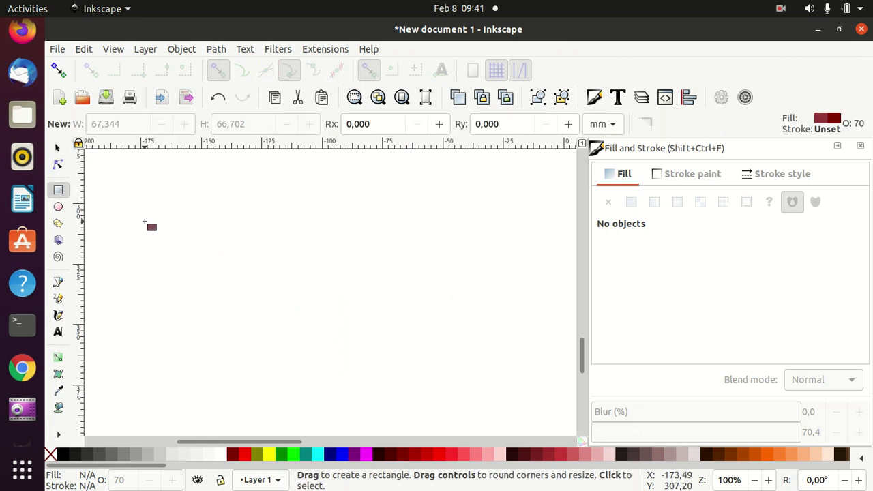
pyautogui.moveTo(99, 167); pyautogui.dragTo(192, 265)
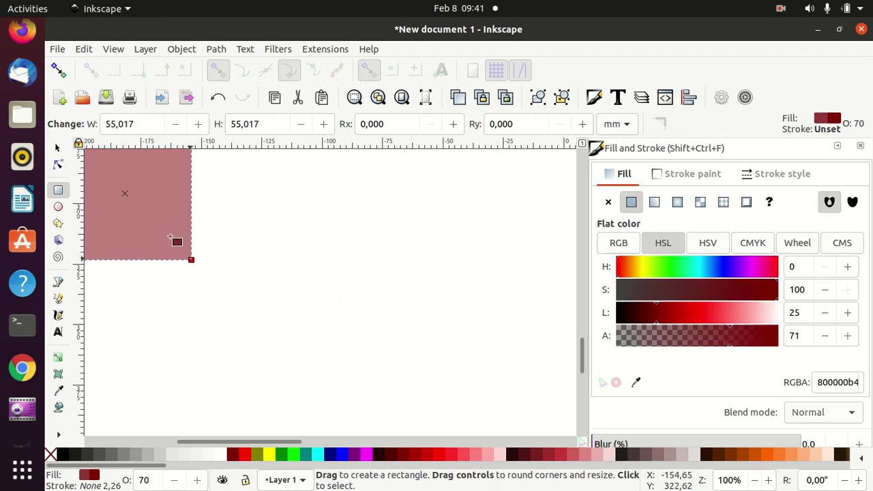
pyautogui.click(58, 148)
pyautogui.moveTo(155, 208); pyautogui.dragTo(189, 236)
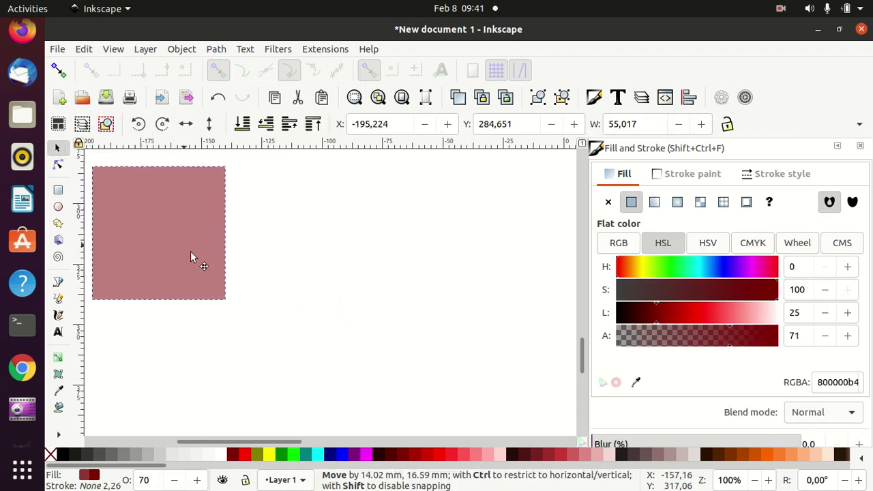
# Step: Draw a circle overlapping the square's lower-right corner and fill it teal
pyautogui.click(58, 207)
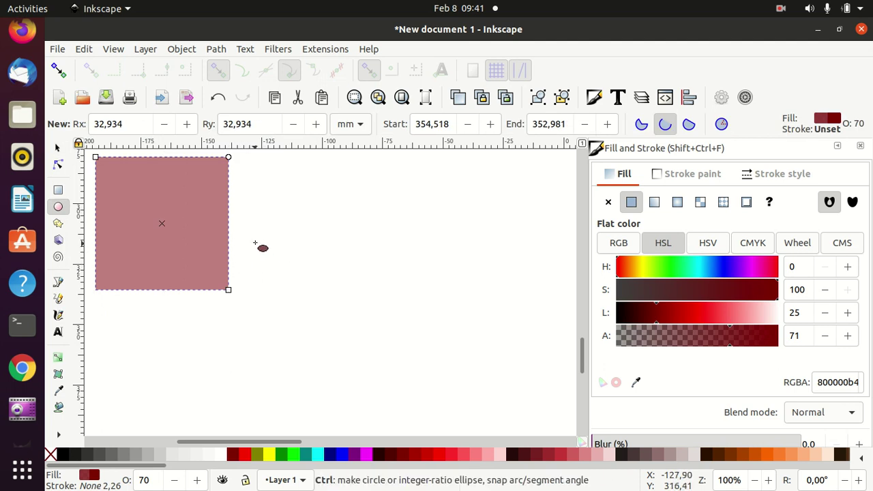
pyautogui.moveTo(256, 239)
pyautogui.mouseDown()
pyautogui.moveTo(306, 292)
pyautogui.moveTo(341, 306)
pyautogui.mouseUp()
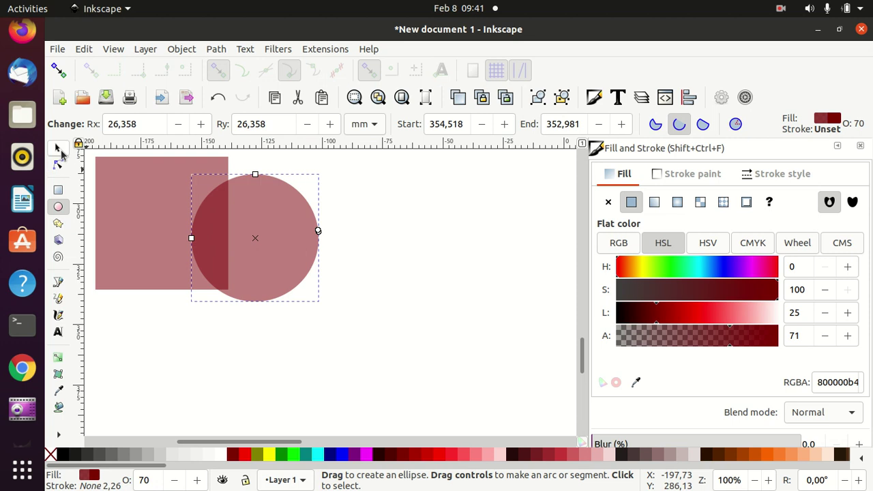
pyautogui.click(57, 147)
pyautogui.moveTo(270, 227)
pyautogui.mouseDown()
pyautogui.moveTo(245, 300)
pyautogui.moveTo(232, 274)
pyautogui.mouseUp()
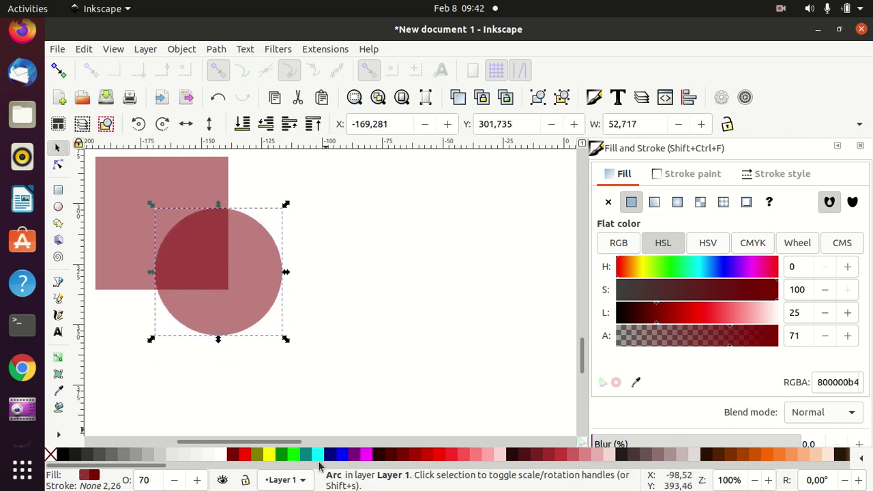
pyautogui.click(308, 455)
# Step: Recolour the circle red and the square olive
pyautogui.click(347, 291)
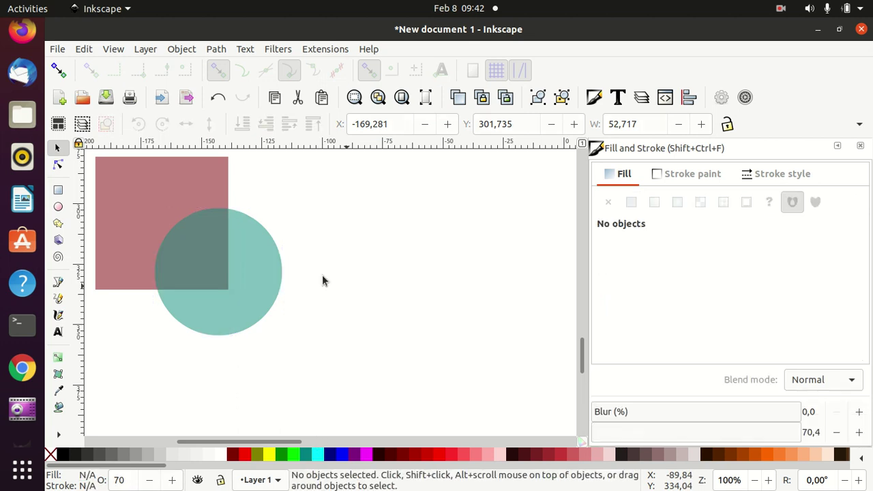
pyautogui.moveTo(242, 253); pyautogui.dragTo(245, 264)
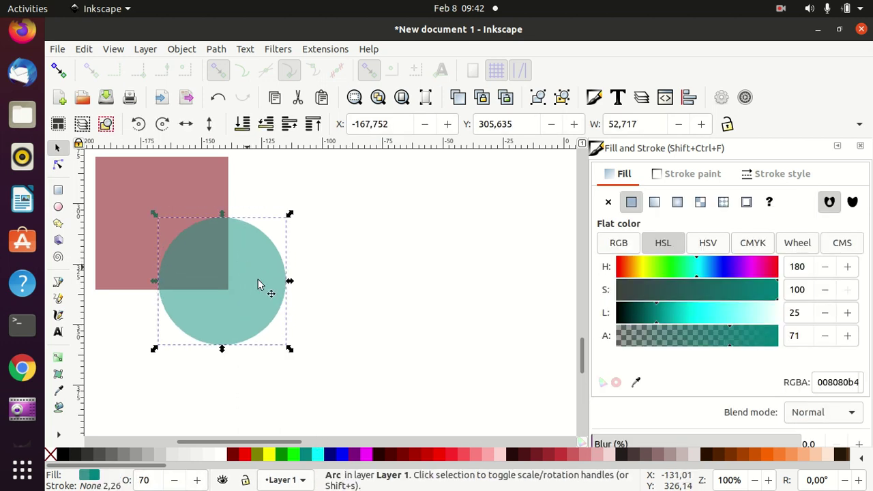
pyautogui.click(437, 455)
pyautogui.click(128, 171)
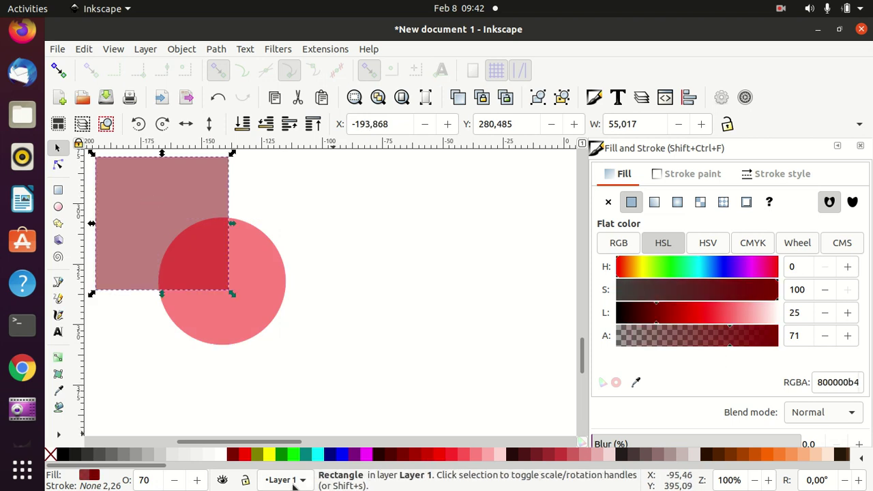
pyautogui.click(257, 455)
pyautogui.moveTo(269, 280)
pyautogui.mouseDown()
pyautogui.moveTo(278, 281)
pyautogui.moveTo(268, 286)
pyautogui.mouseUp()
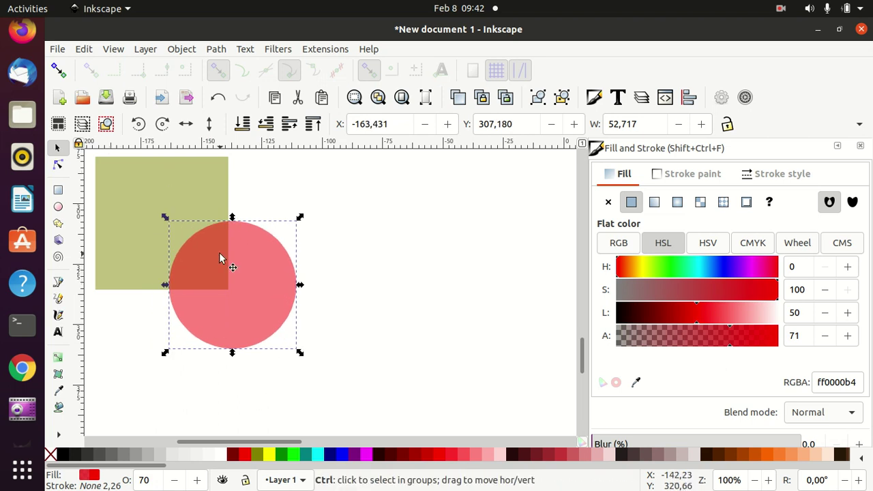
# Step: Scale the square and circle down together to about 63% and move them up-left
pyautogui.click(198, 228)
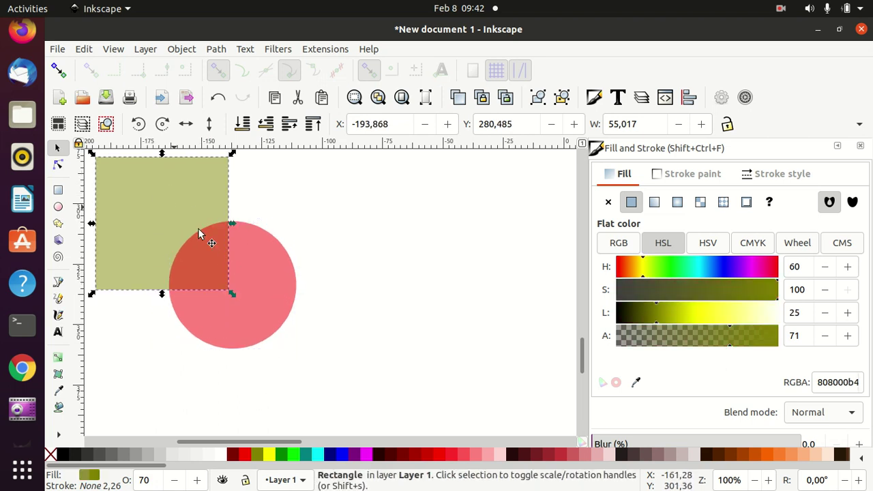
pyautogui.keyDown('shift'); pyautogui.click(279, 300); pyautogui.keyUp('shift')
pyautogui.moveTo(301, 352); pyautogui.dragTo(264, 318)
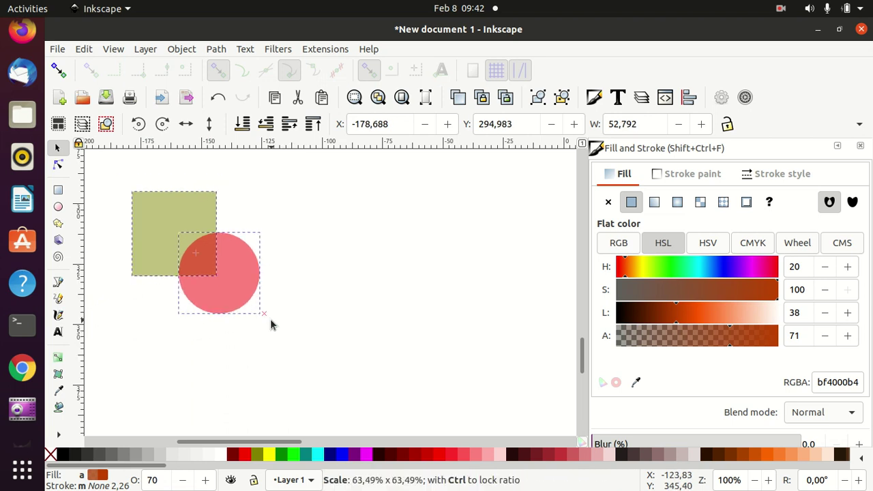
pyautogui.moveTo(210, 233); pyautogui.dragTo(181, 204)
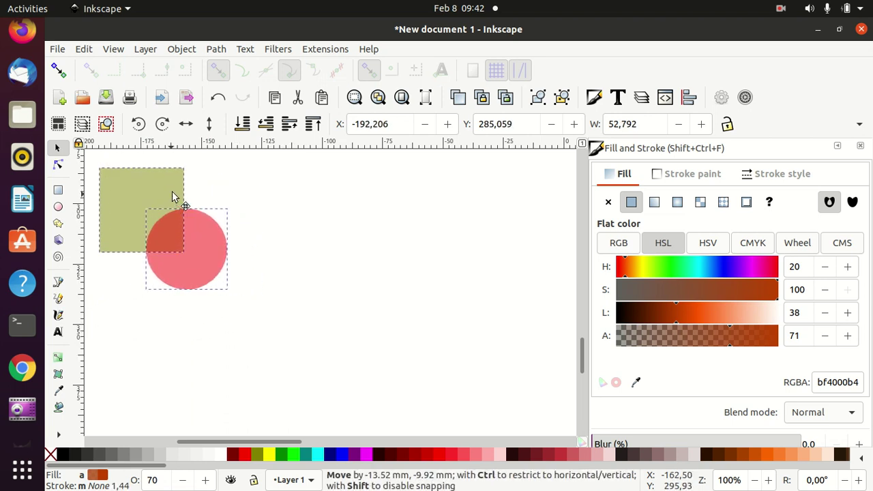
pyautogui.click(93, 166)
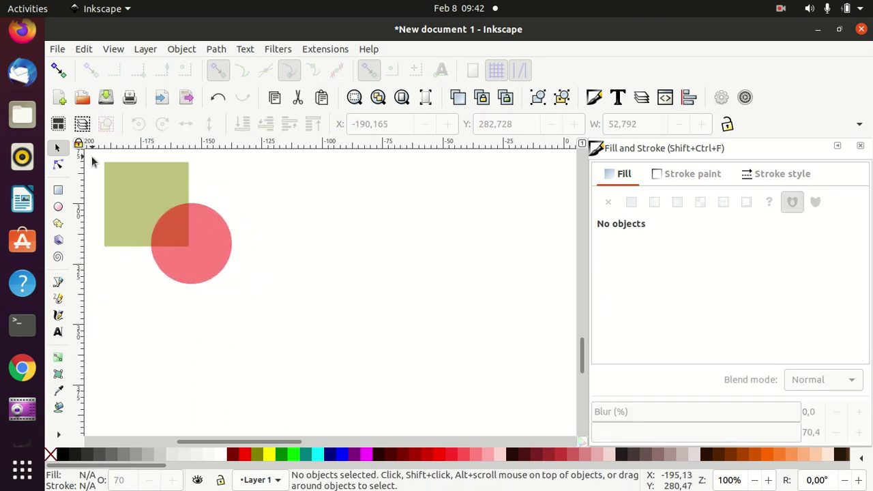
# Step: Duplicate the square-and-circle pair with Ctrl+D into two rows of three copies
pyautogui.moveTo(93, 151); pyautogui.dragTo(257, 330)
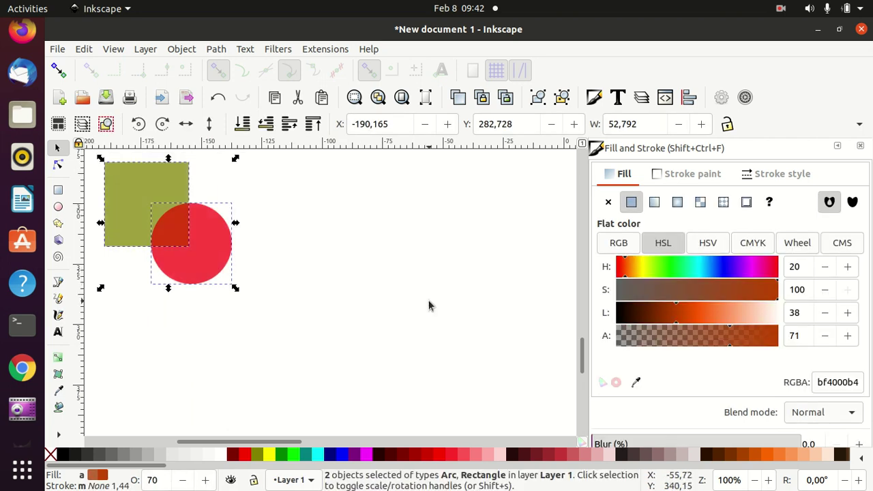
pyautogui.hotkey('ctrl', 'd')
pyautogui.moveTo(160, 195); pyautogui.dragTo(437, 232)
pyautogui.hotkey('ctrl', 'd')
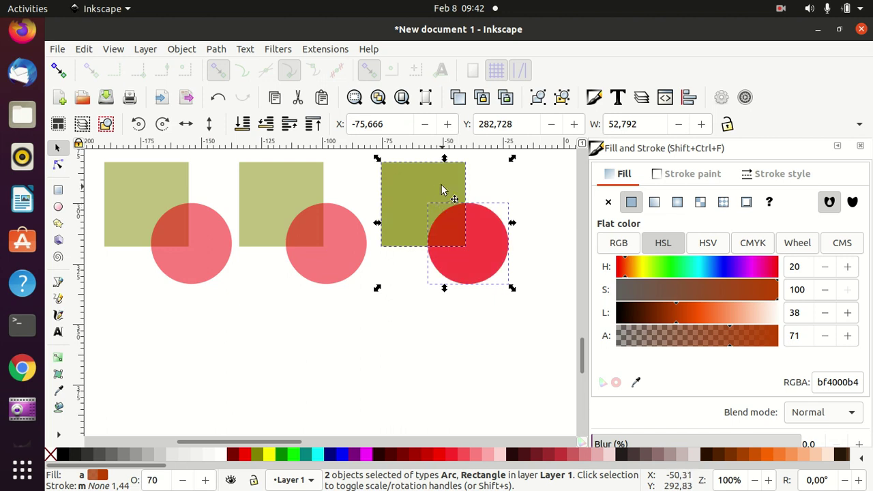
pyautogui.moveTo(435, 185); pyautogui.dragTo(434, 335)
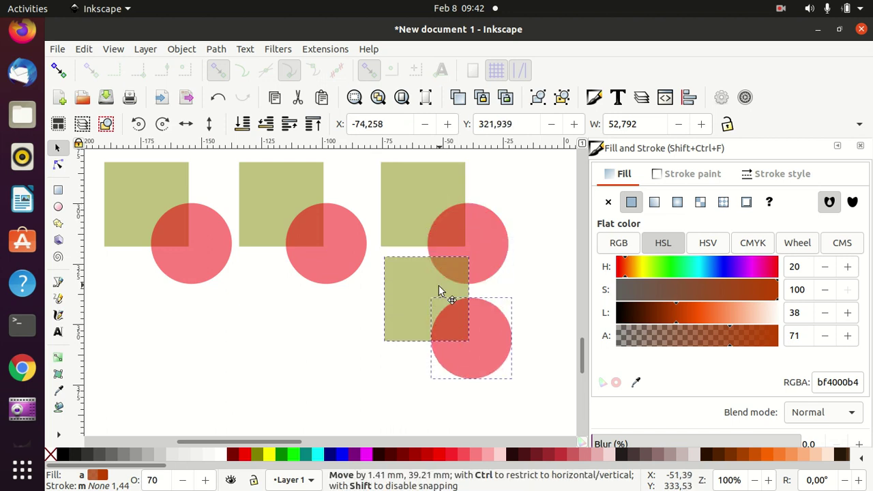
pyautogui.moveTo(435, 336)
pyautogui.mouseDown()
pyautogui.moveTo(439, 344)
pyautogui.moveTo(157, 340)
pyautogui.mouseUp()
pyautogui.hotkey('ctrl', 'd')
pyautogui.hotkey('ctrl', 'd')
# Step: Select the top-left square and circle, duplicate them, and drag items across the canvas
pyautogui.click(533, 231)
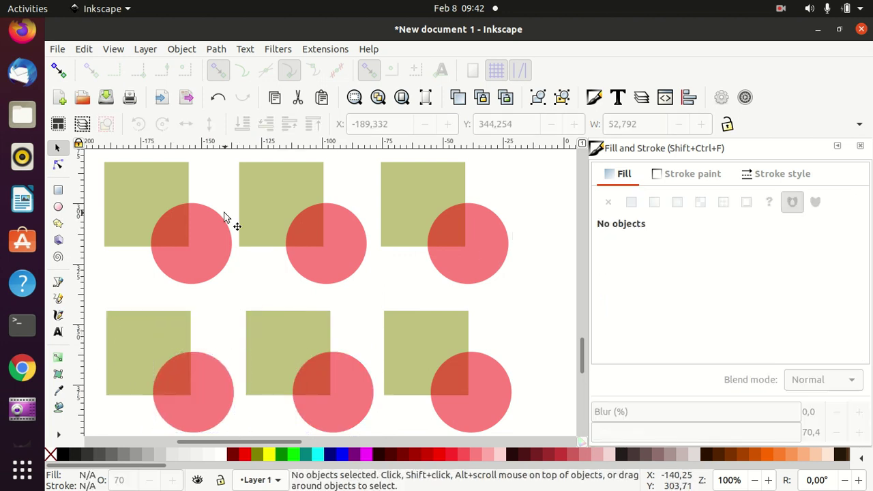
pyautogui.click(137, 206)
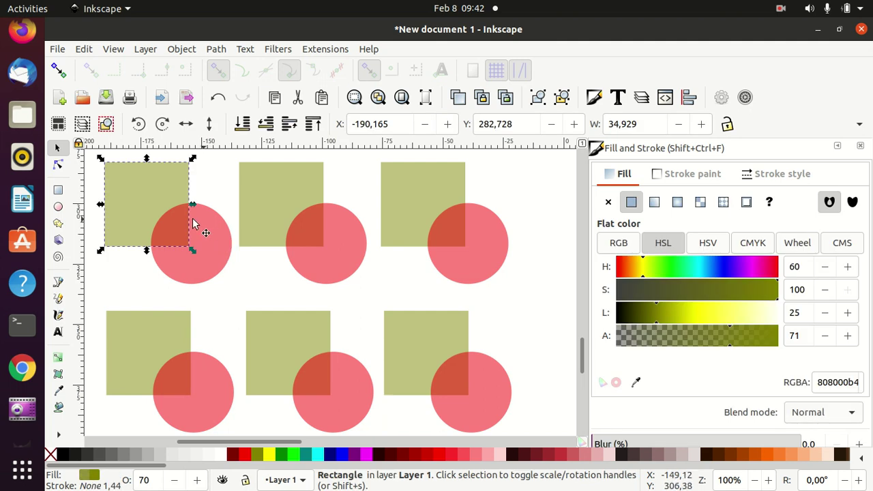
pyautogui.keyDown('shift'); pyautogui.click(208, 242); pyautogui.keyUp('shift')
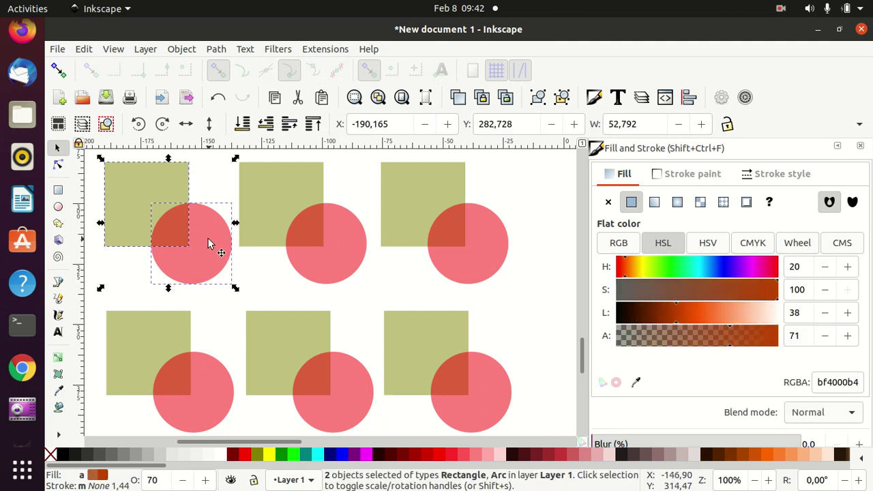
pyautogui.hotkey('ctrl', 'd')
pyautogui.moveTo(208, 239); pyautogui.dragTo(57, 244)
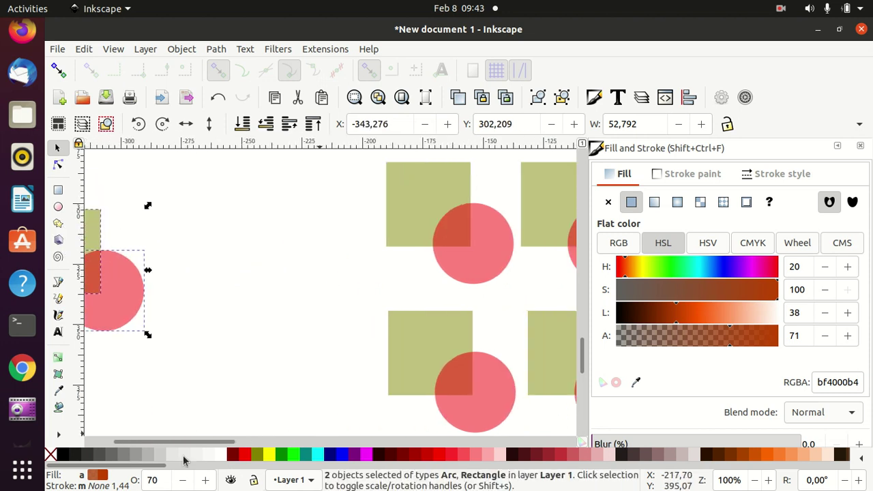
pyautogui.moveTo(181, 447); pyautogui.dragTo(245, 449)
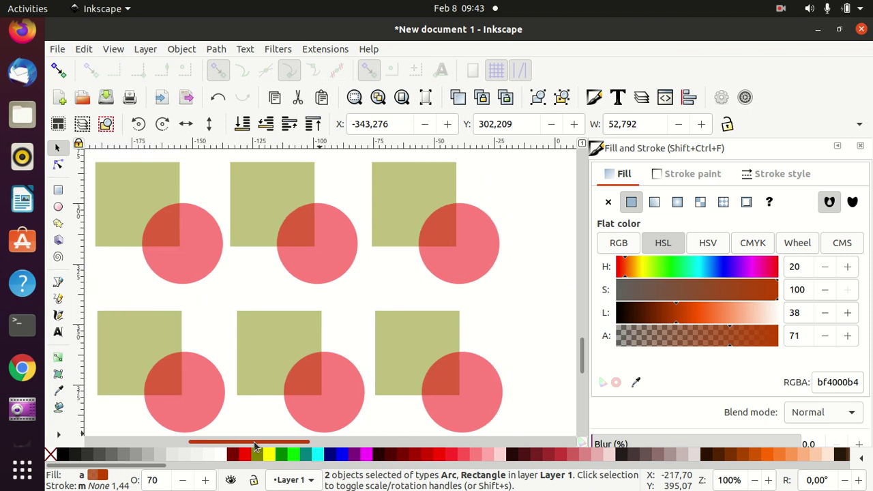
# Step: Union the top-left square and circle into one olive path
pyautogui.click(149, 186)
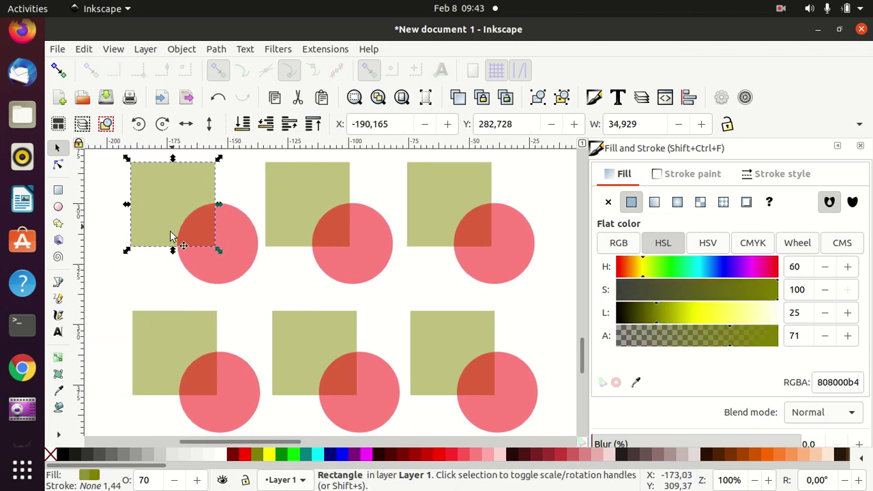
pyautogui.keyDown('shift'); pyautogui.click(240, 254); pyautogui.keyUp('shift')
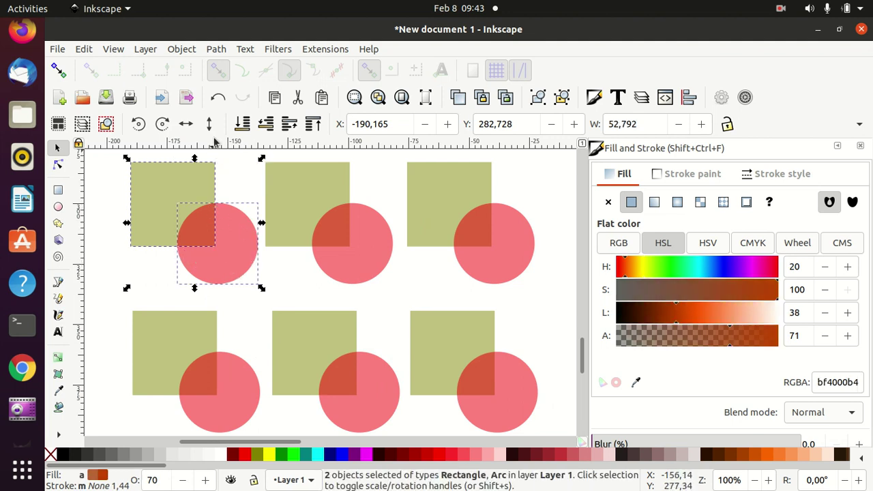
pyautogui.click(217, 50)
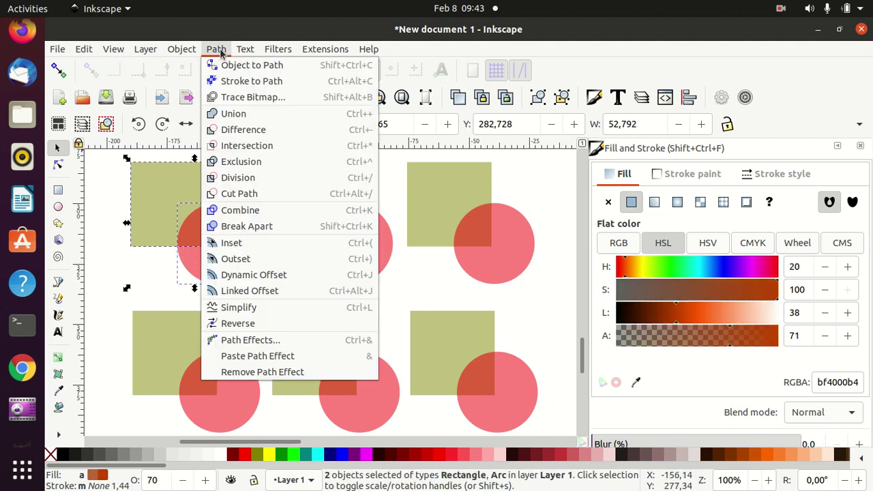
pyautogui.click(230, 115)
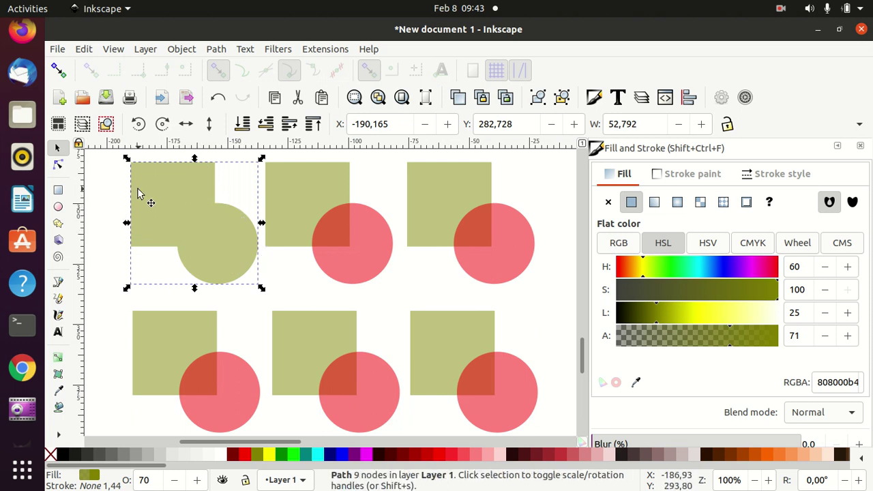
# Step: Give the merged top-left shape a flat red ff0000ff stroke and deselect it
pyautogui.click(680, 174)
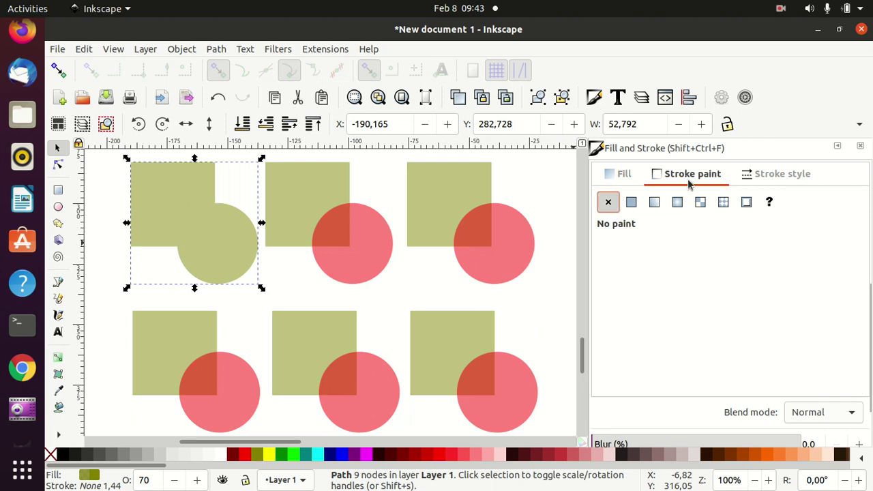
pyautogui.click(631, 202)
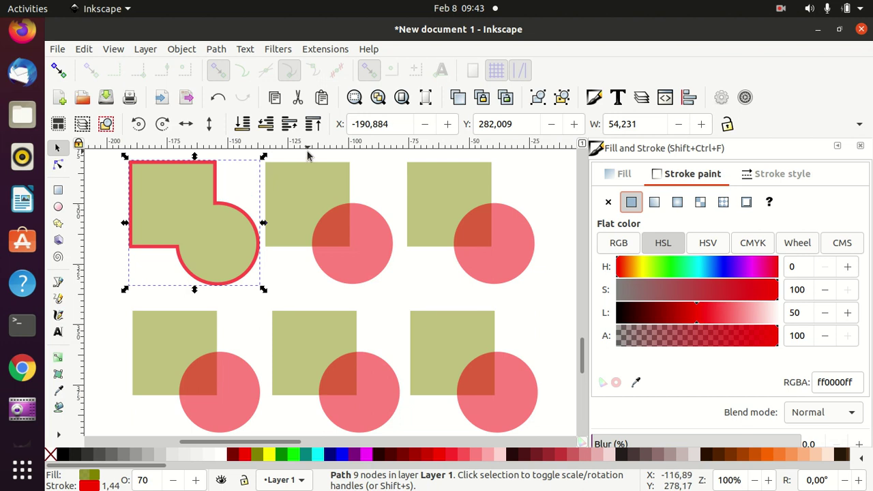
pyautogui.click(367, 165)
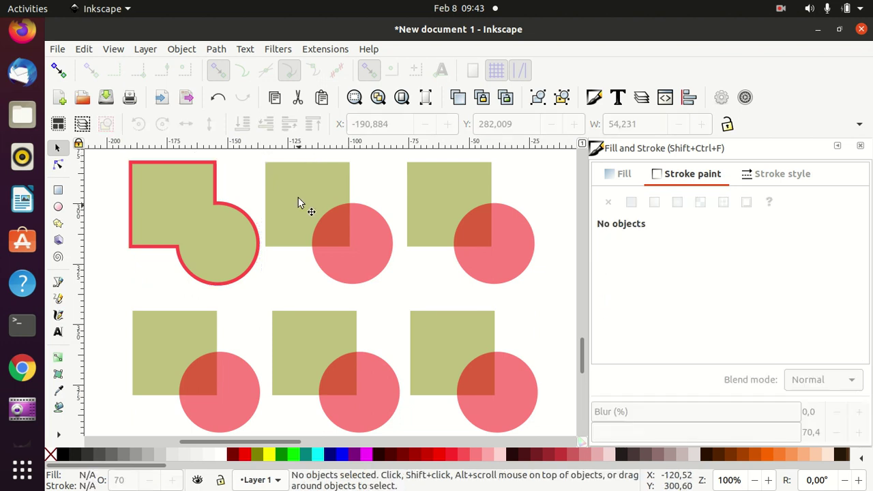
pyautogui.click(300, 190)
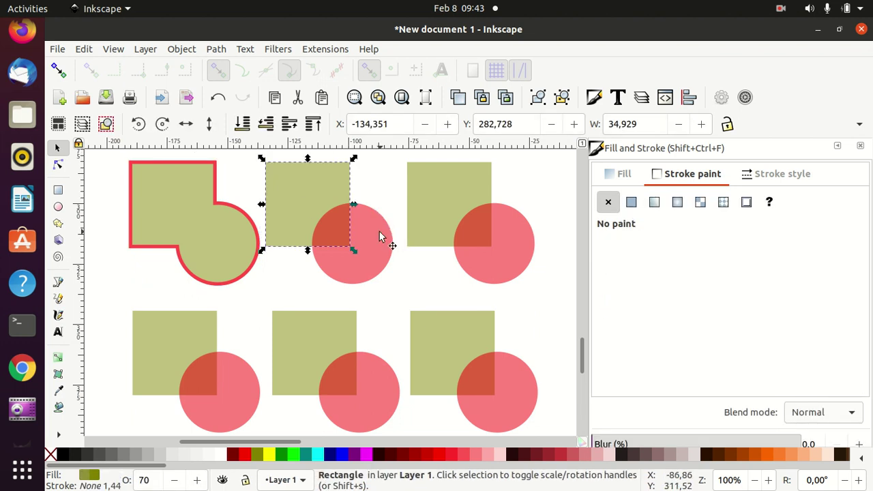
# Step: Intersect the top-middle square and circle into a quarter-circle wedge with a solid red stroke
pyautogui.keyDown('shift'); pyautogui.click(382, 237); pyautogui.keyUp('shift')
pyautogui.click(216, 50)
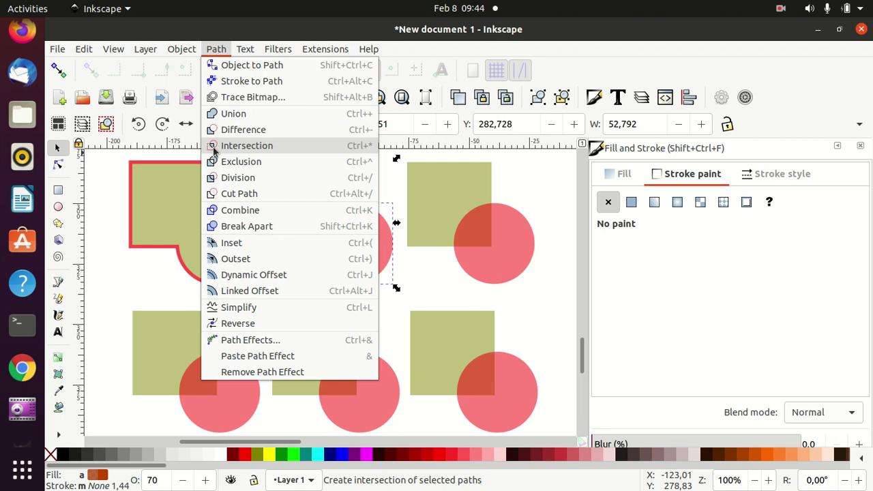
pyautogui.click(399, 187)
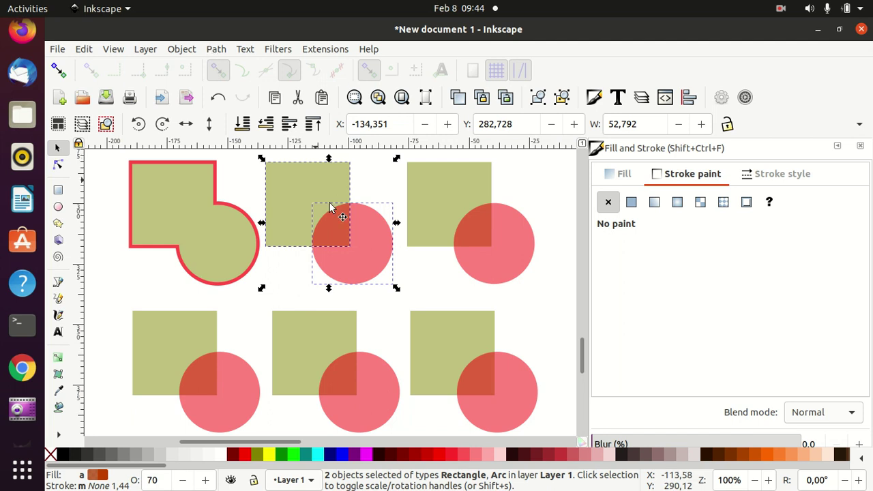
pyautogui.click(217, 51)
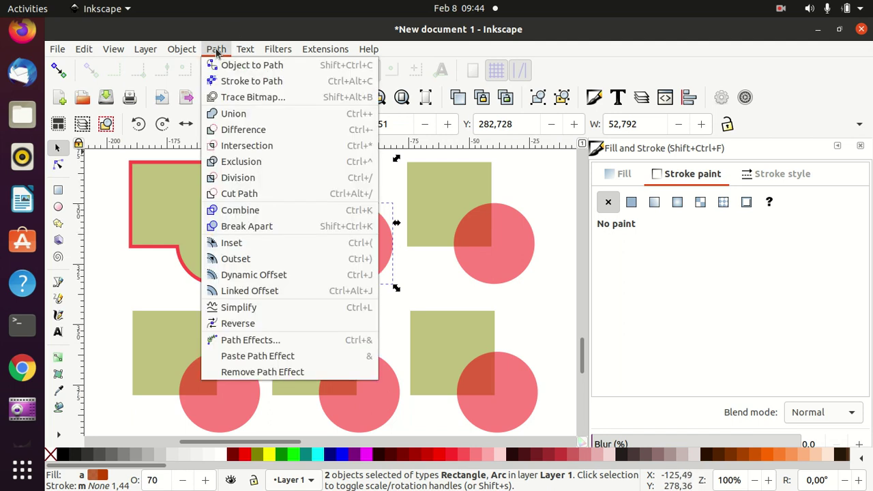
pyautogui.click(241, 146)
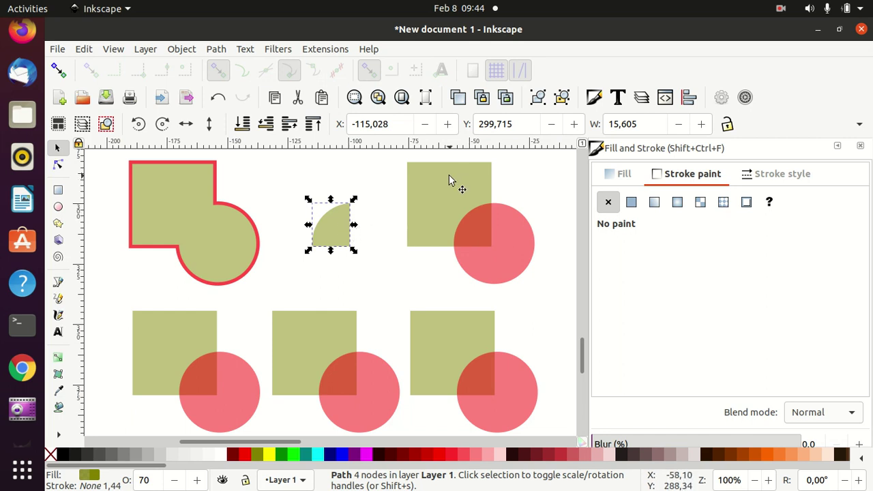
pyautogui.click(632, 204)
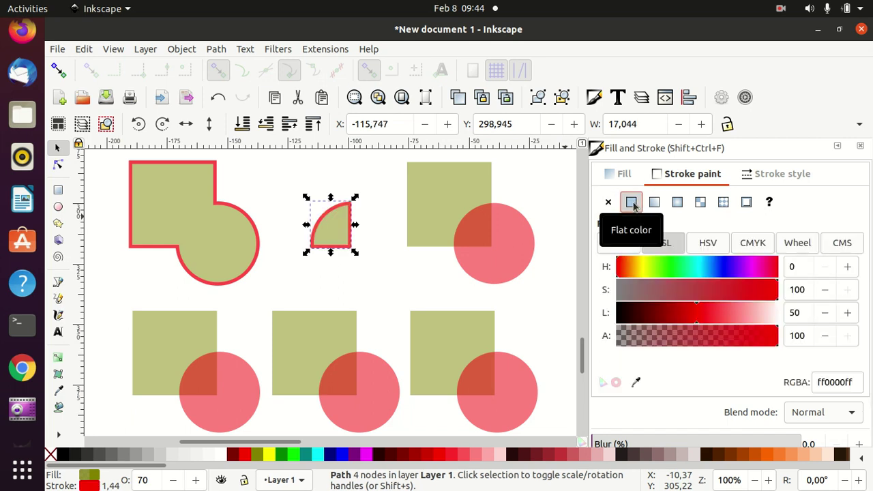
pyautogui.click(425, 192)
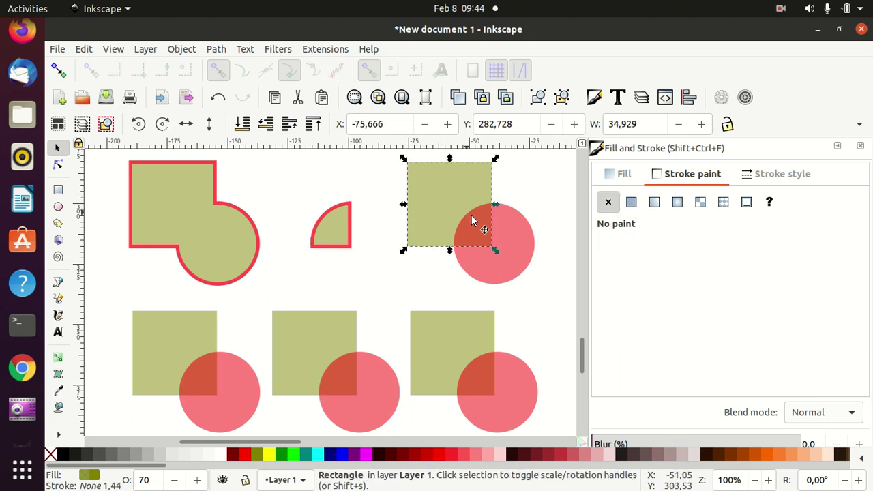
# Step: Lower the top-right circle beneath its square and select both shapes
pyautogui.click(544, 187)
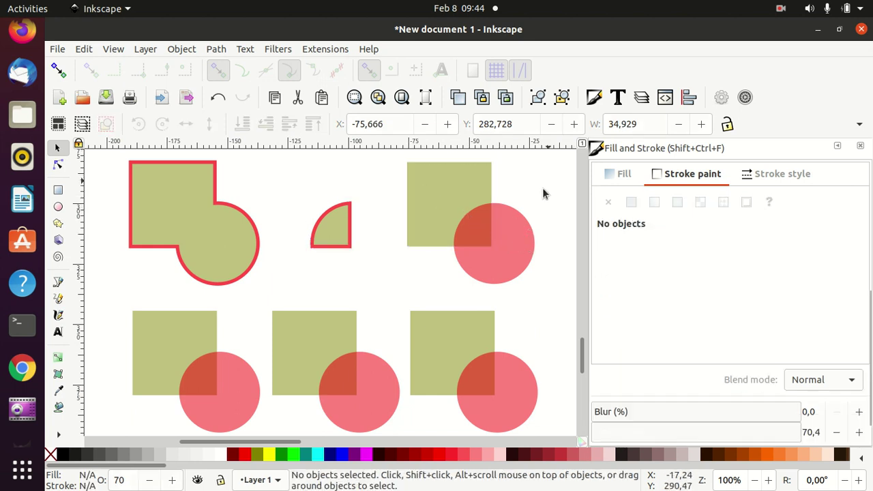
pyautogui.click(504, 237)
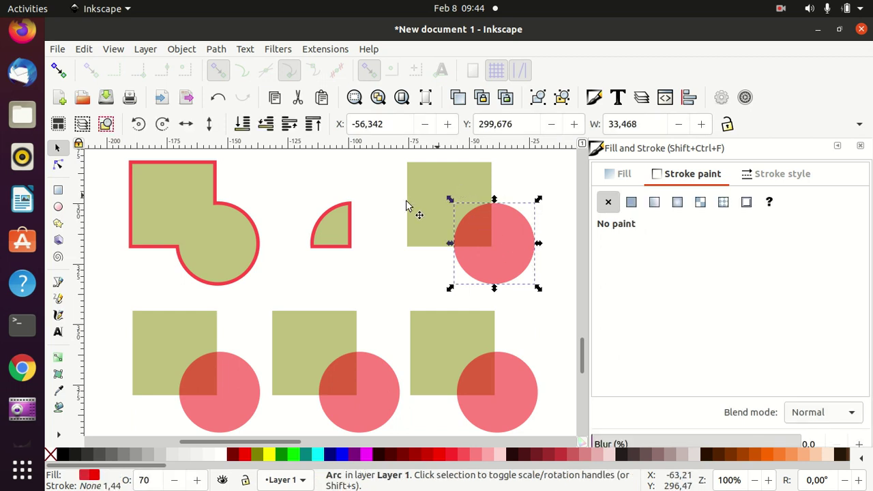
pyautogui.click(244, 125)
pyautogui.click(530, 180)
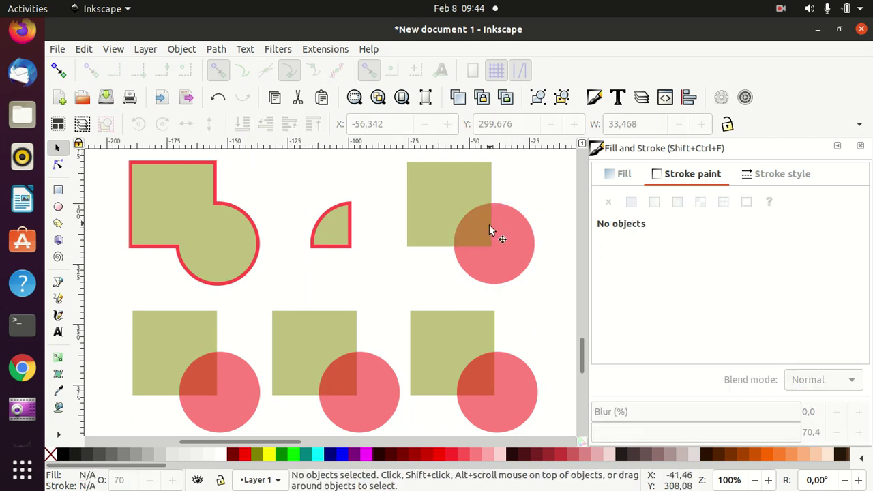
pyautogui.click(478, 215)
pyautogui.keyDown('shift'); pyautogui.click(513, 234); pyautogui.keyUp('shift')
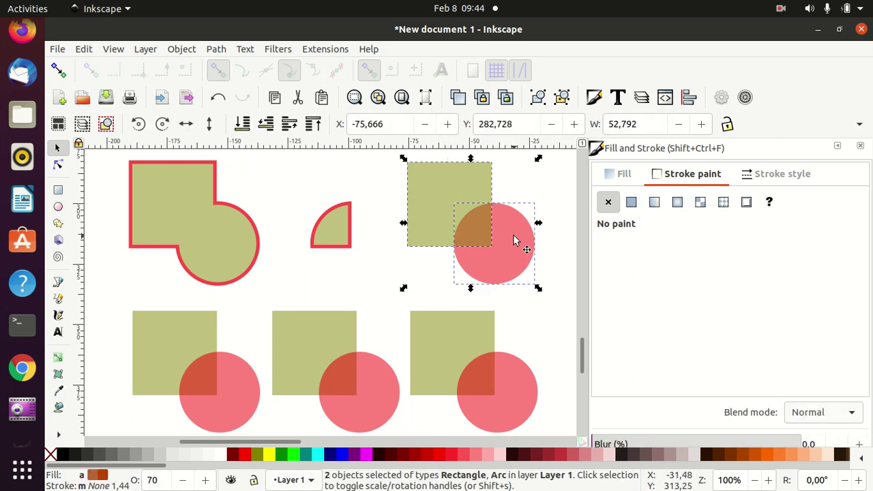
# Step: Intersect them into a pink quarter-circle with a solid red outline
pyautogui.click(215, 51)
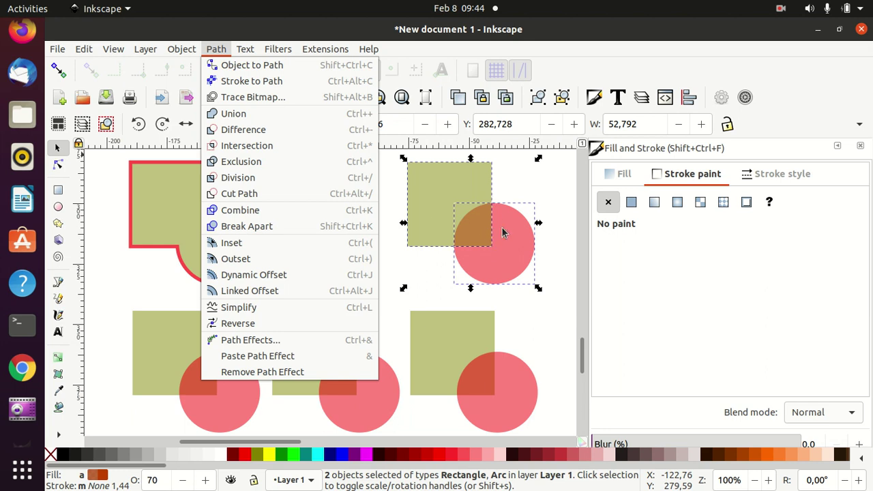
pyautogui.click(279, 146)
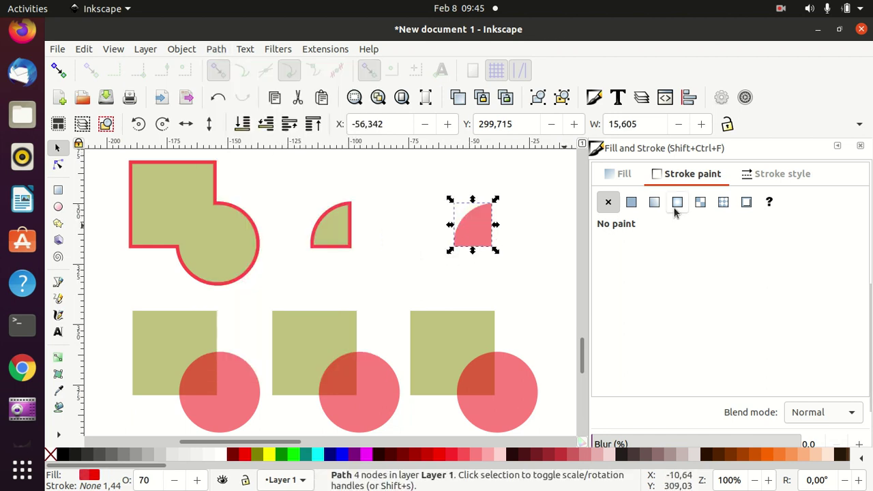
pyautogui.click(631, 201)
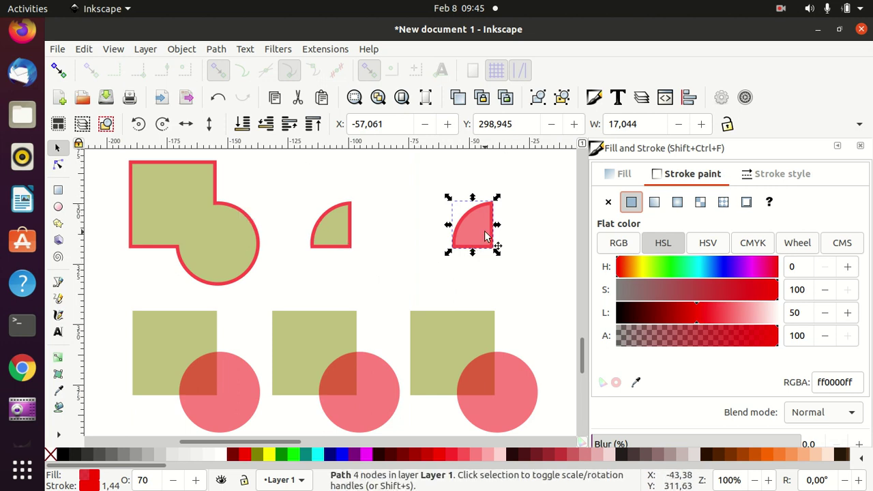
pyautogui.click(167, 325)
pyautogui.click(237, 378)
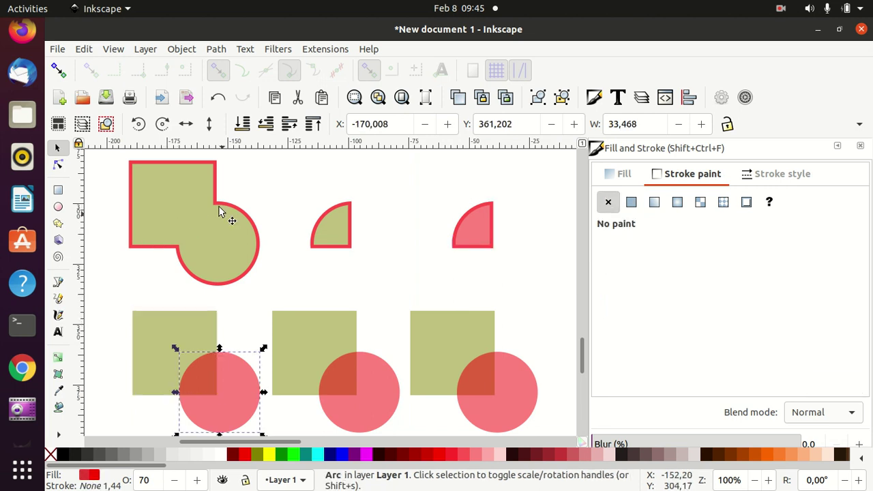
# Step: Lower the bottom-left circle, union it with its square, and add a flat red stroke
pyautogui.click(243, 125)
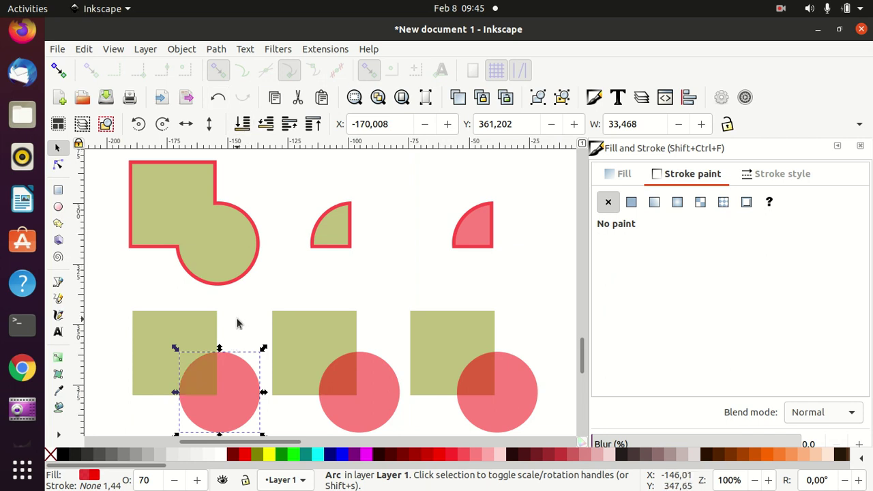
pyautogui.click(237, 323)
pyautogui.click(229, 382)
pyautogui.keyDown('shift'); pyautogui.click(175, 328); pyautogui.keyUp('shift')
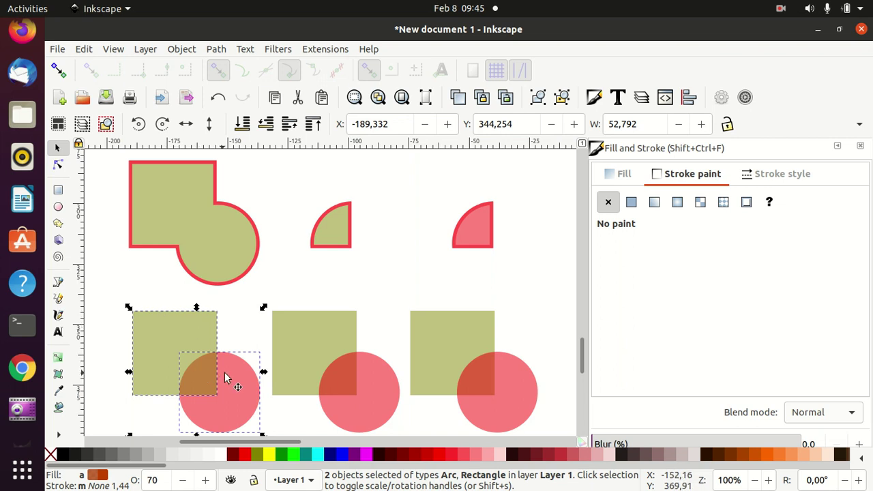
pyautogui.click(215, 49)
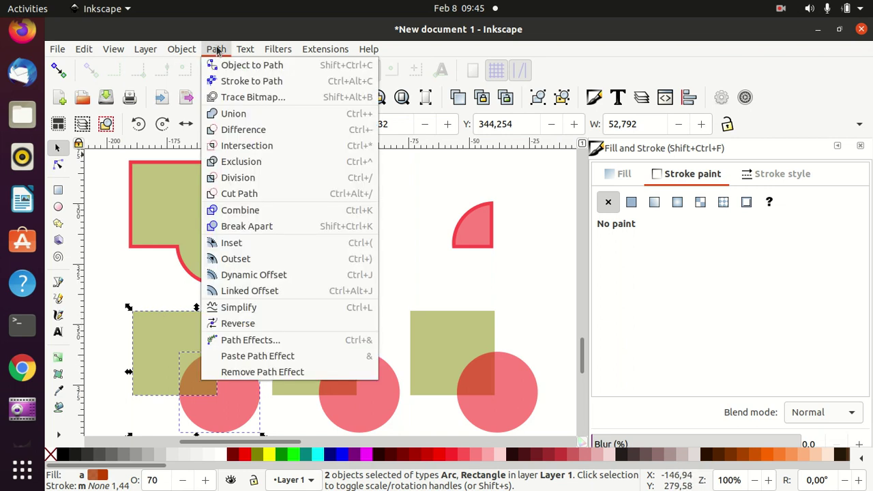
pyautogui.click(251, 114)
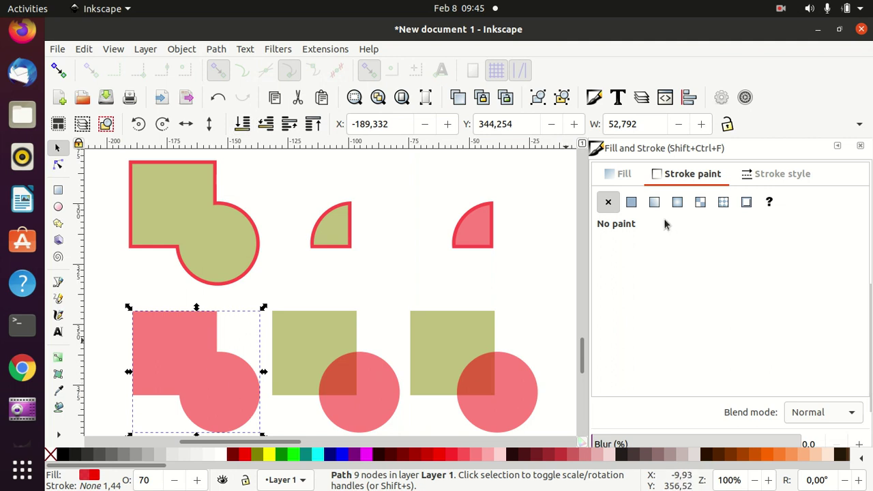
pyautogui.click(631, 202)
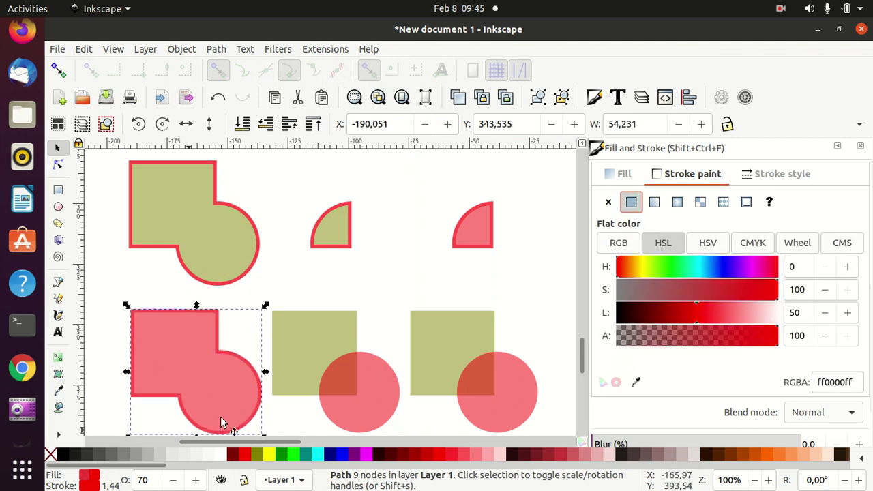
pyautogui.click(362, 278)
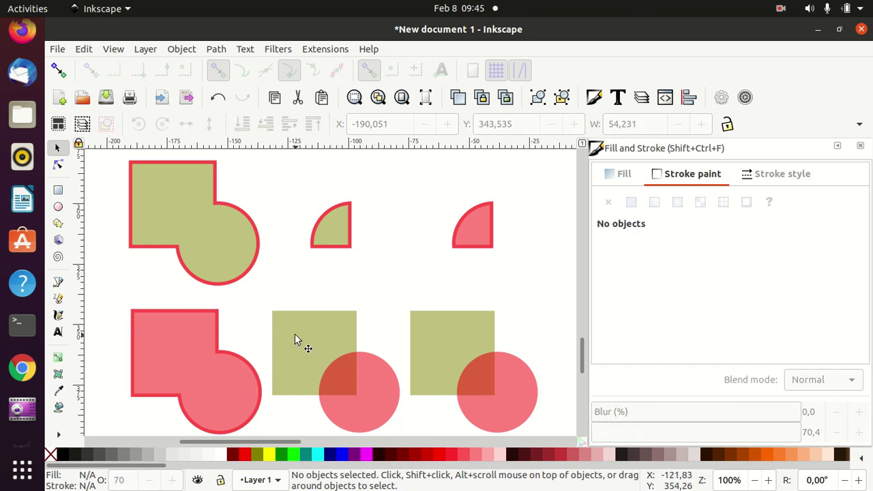
# Step: Cut the overlap out of the bottom-middle green square and circle with a path operation
pyautogui.click(326, 337)
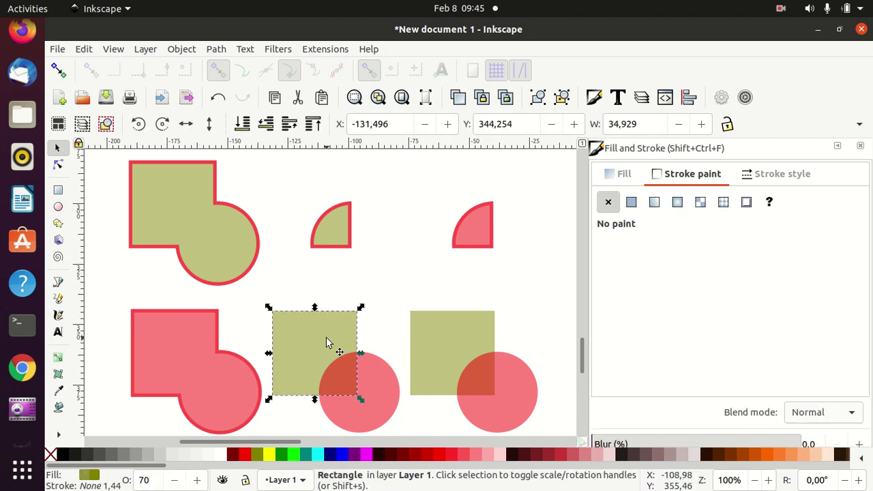
pyautogui.keyDown('shift'); pyautogui.click(374, 390); pyautogui.keyUp('shift')
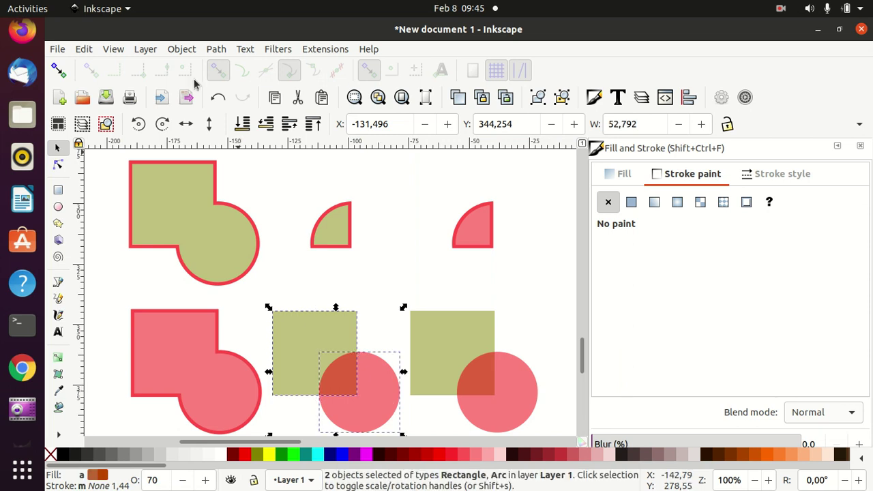
pyautogui.click(216, 49)
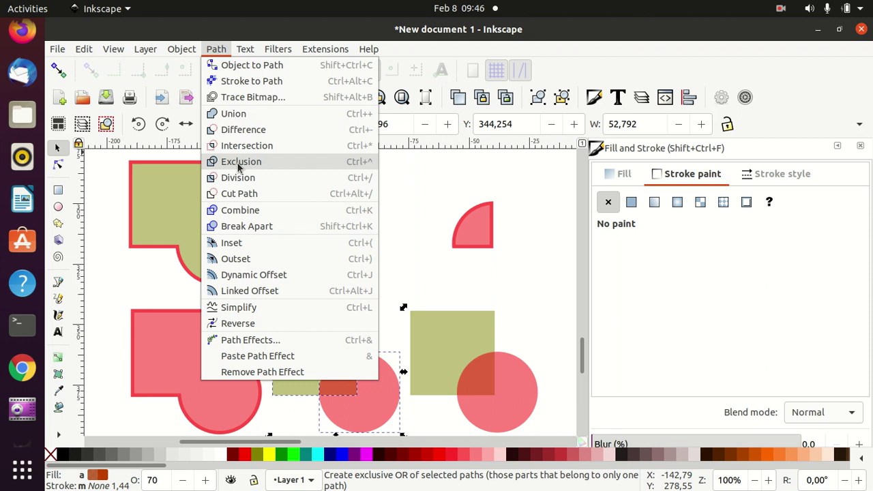
pyautogui.click(238, 163)
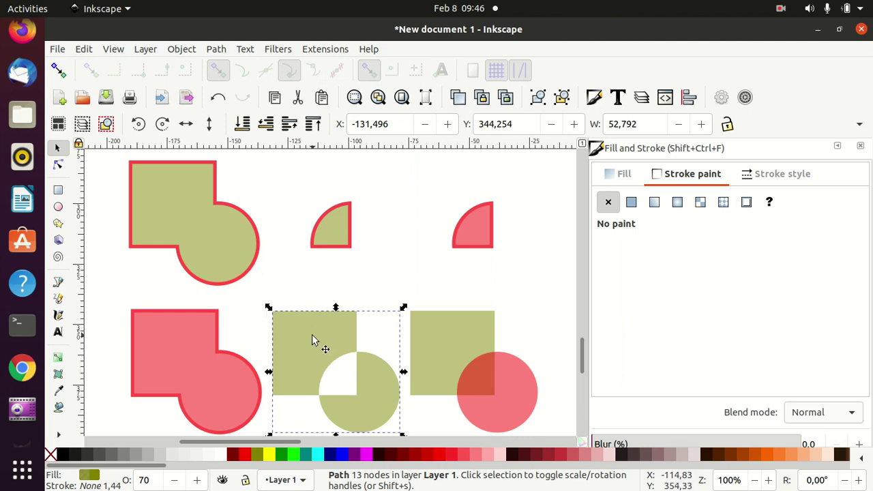
# Step: Nudge the cut-out shape up-left, cut it, then undo the cut to restore it
pyautogui.moveTo(312, 335)
pyautogui.mouseDown()
pyautogui.moveTo(269, 337)
pyautogui.moveTo(279, 205)
pyautogui.moveTo(279, 356)
pyautogui.moveTo(298, 324)
pyautogui.mouseUp()
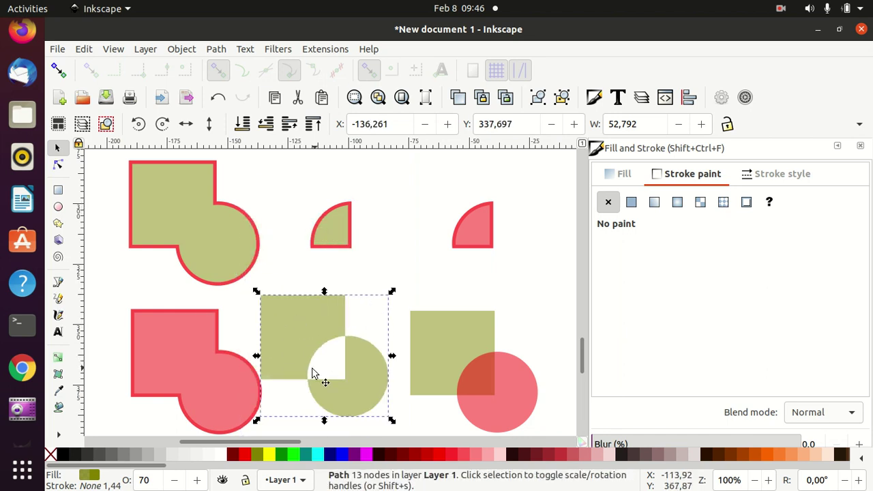
pyautogui.press('ctrl')
pyautogui.hotkey('ctrl', 'x')
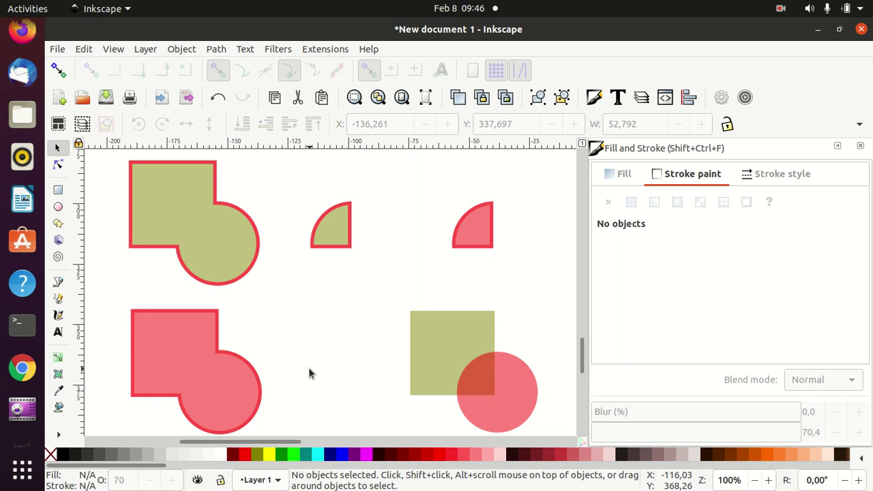
pyautogui.hotkey('ctrl', 'z')
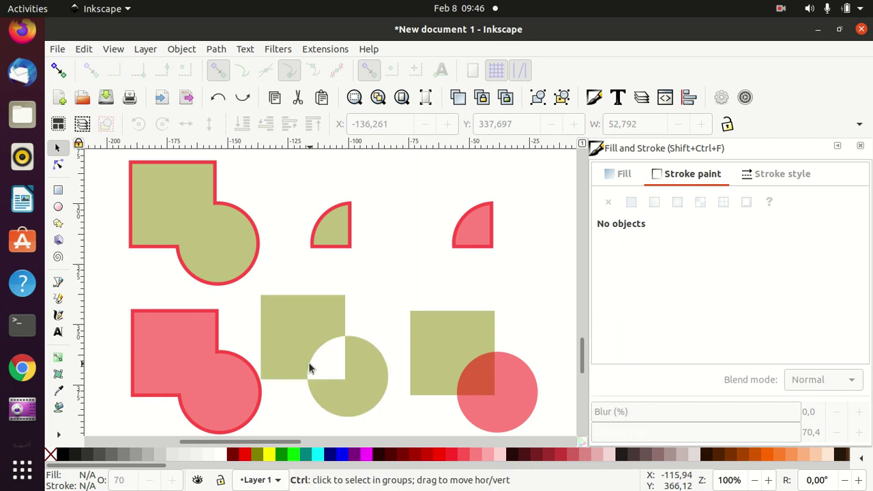
# Step: Lower the pink circle behind the green square and apply Exclusion to both shapes
pyautogui.click(510, 380)
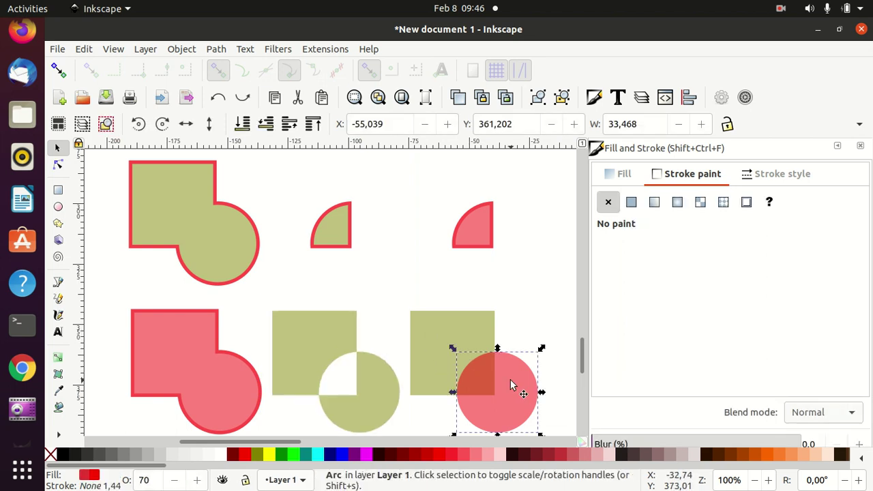
pyautogui.click(242, 124)
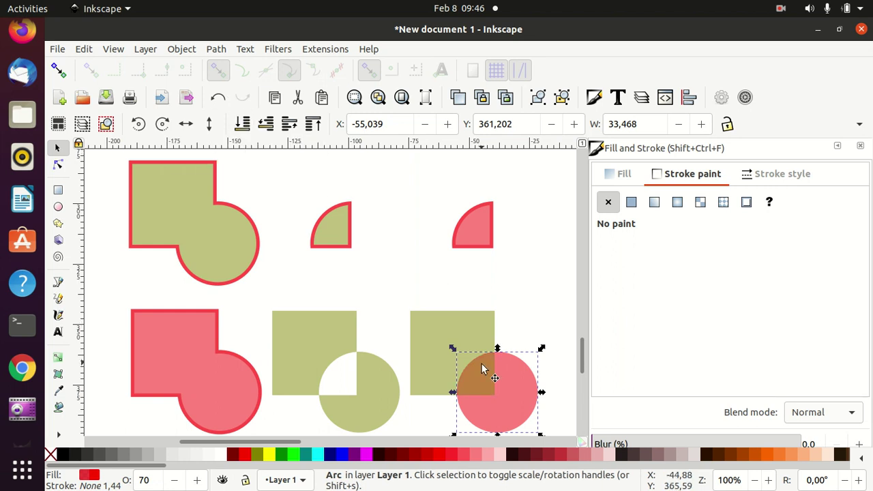
pyautogui.press('shift')
pyautogui.keyDown('shift'); pyautogui.click(456, 328); pyautogui.keyUp('shift')
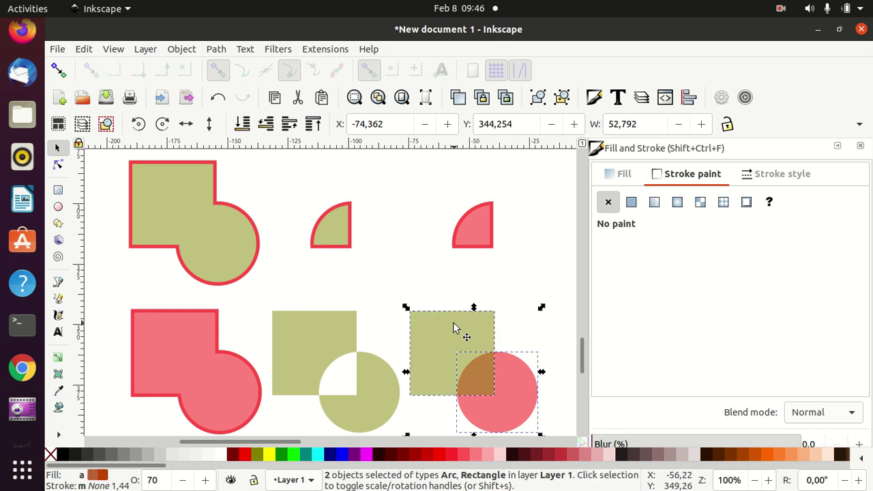
pyautogui.click(213, 51)
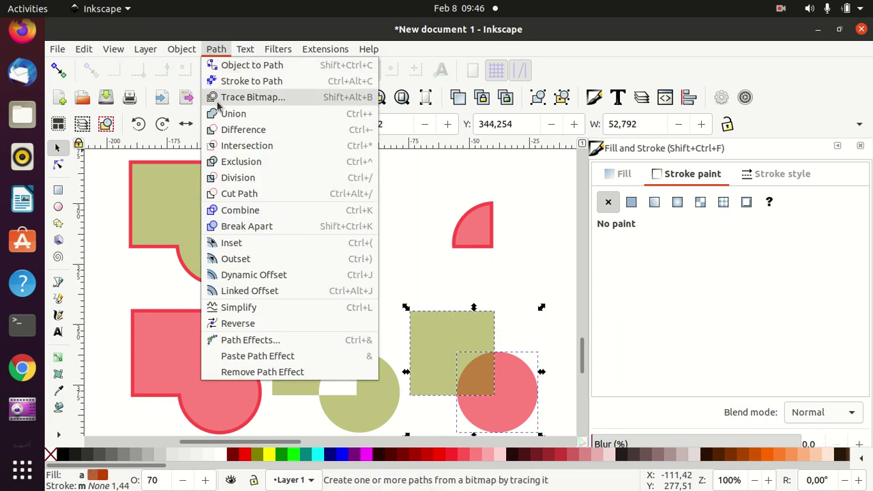
pyautogui.click(257, 164)
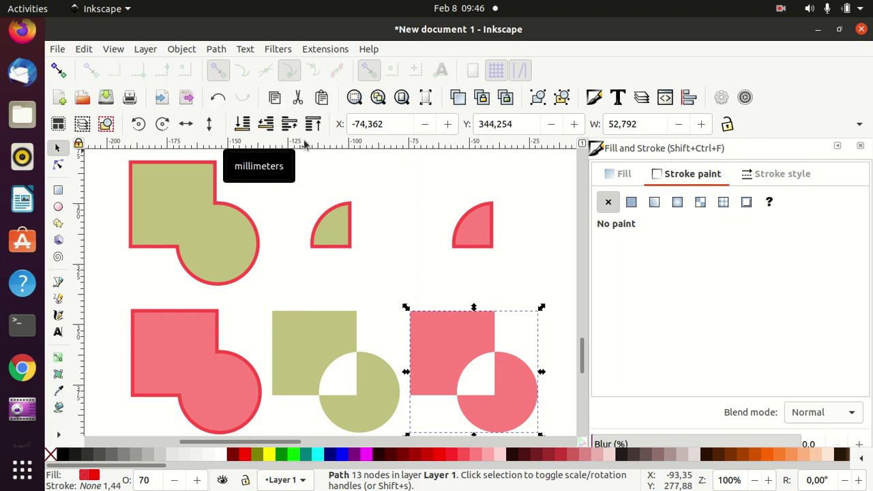
pyautogui.click(223, 50)
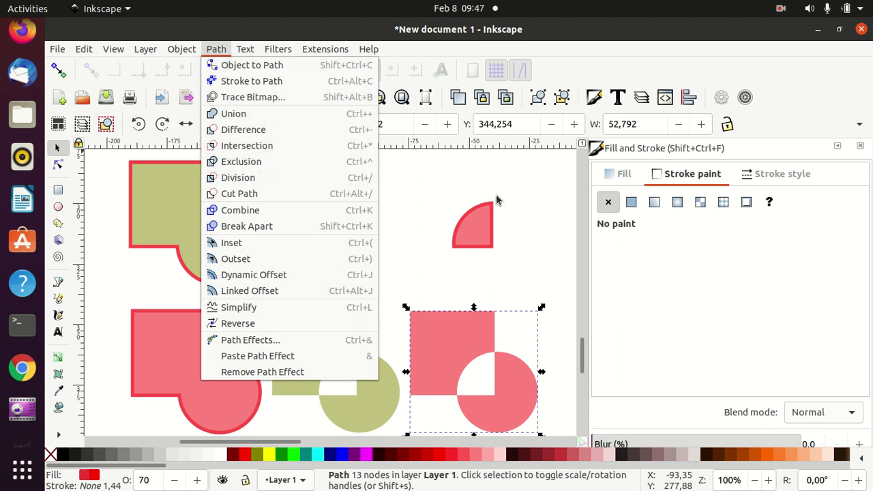
pyautogui.click(532, 201)
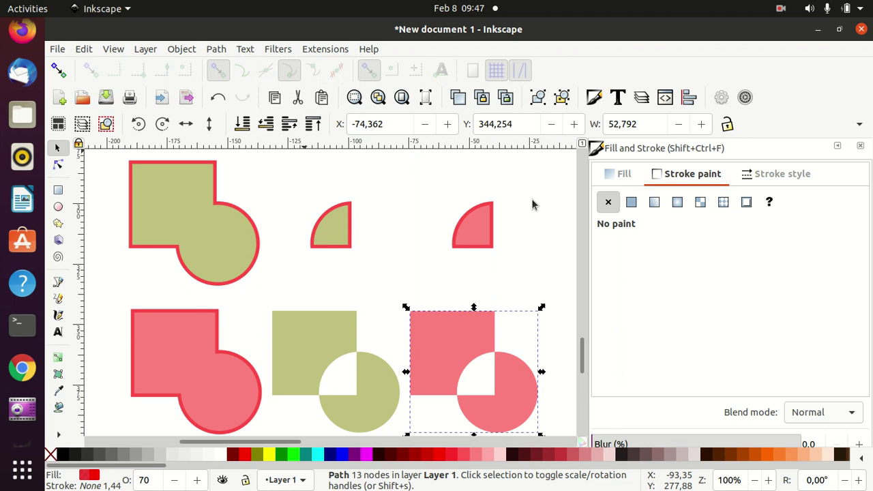
# Step: Draw a square on an empty stretch of canvas and remove its red outline
pyautogui.scroll(-2, 533, 203)
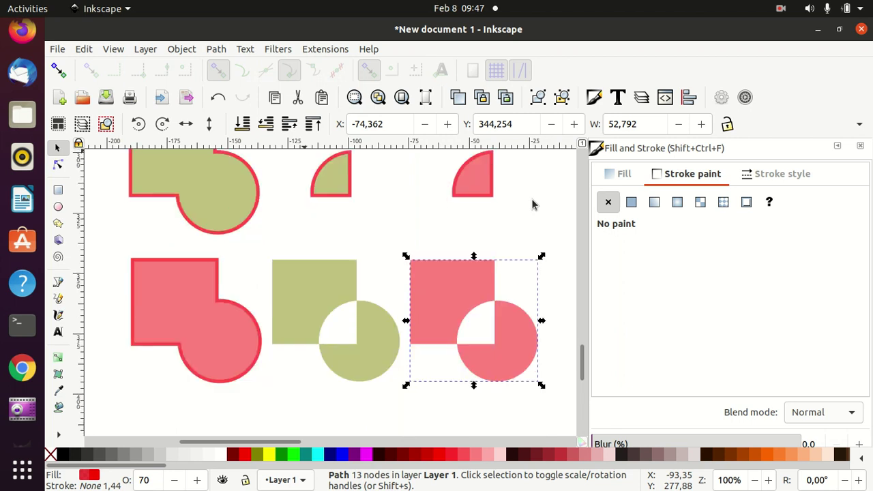
pyautogui.scroll(2, 533, 203)
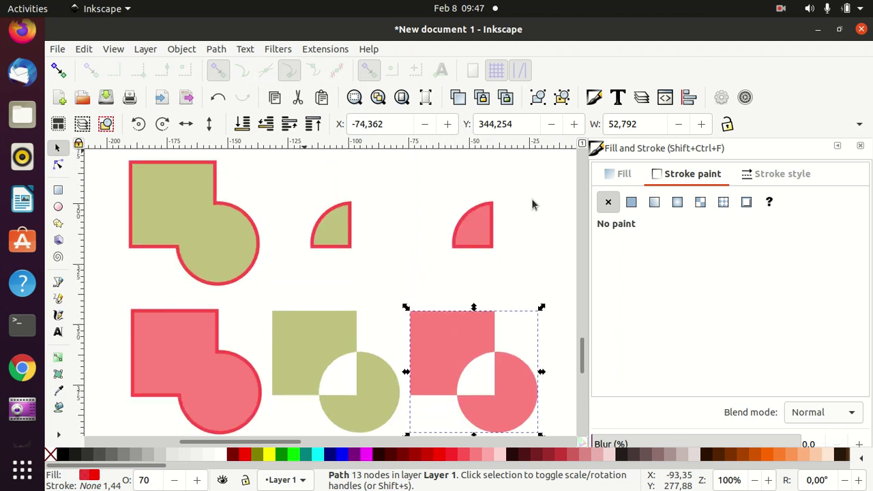
pyautogui.scroll(-4, 531, 199)
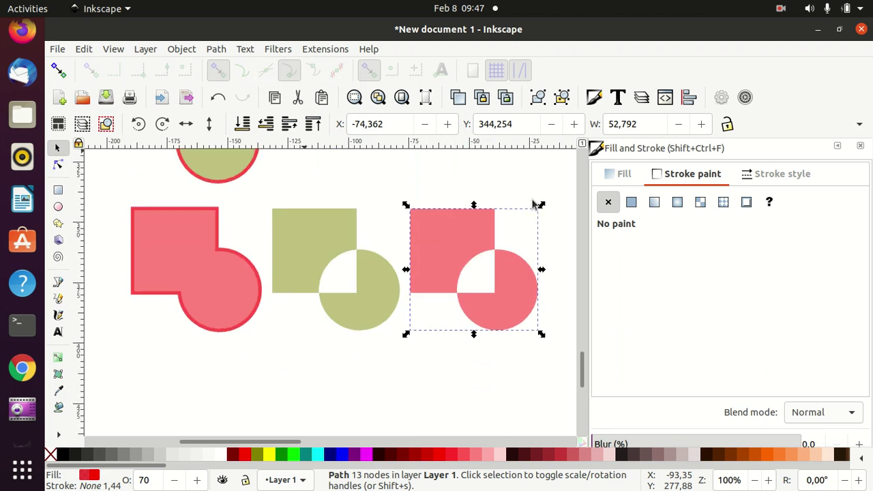
pyautogui.scroll(-4, 531, 198)
pyautogui.scroll(-1, 531, 198)
pyautogui.scroll(-3, 531, 198)
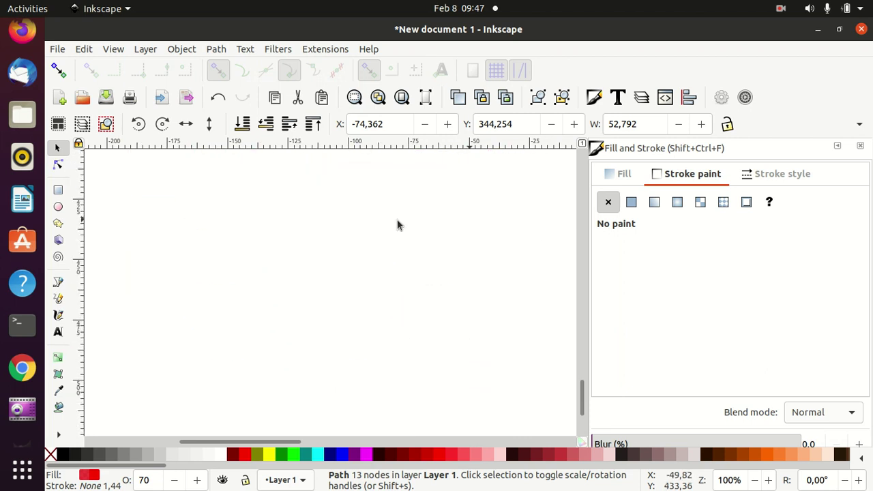
pyautogui.click(59, 193)
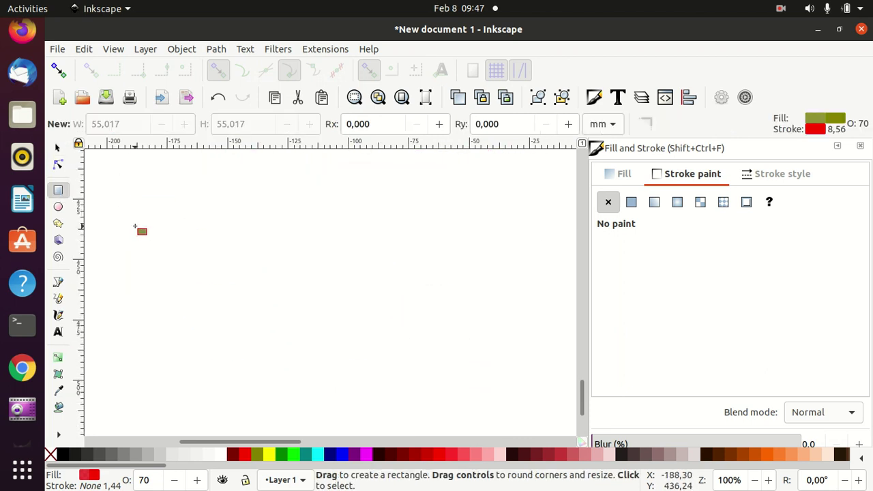
pyautogui.moveTo(211, 265); pyautogui.dragTo(292, 328)
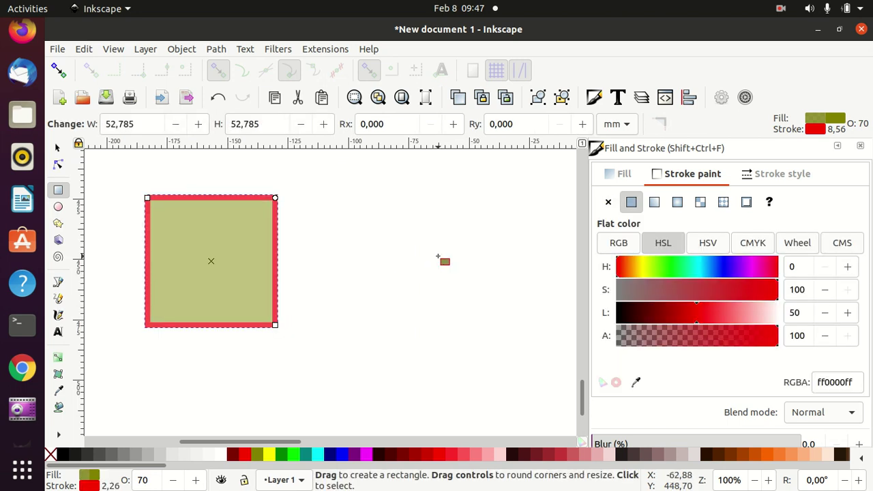
pyautogui.click(609, 202)
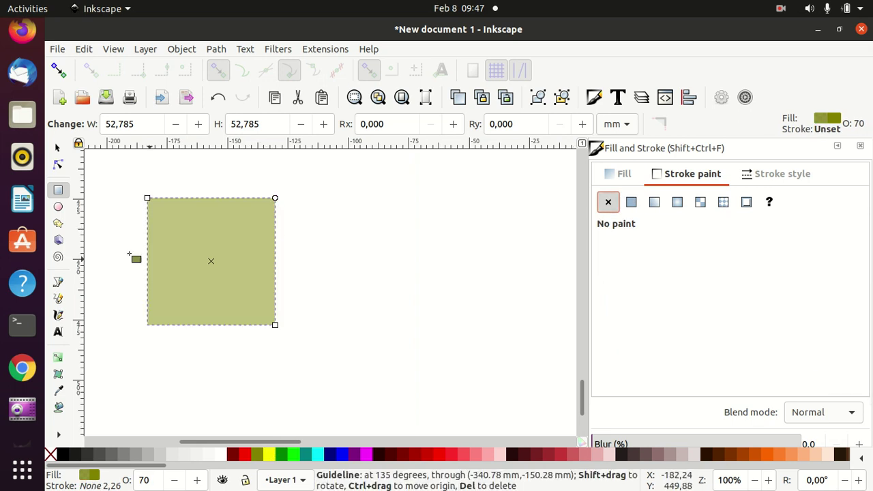
# Step: Place copies of the square to the right and in the middle
pyautogui.click(58, 148)
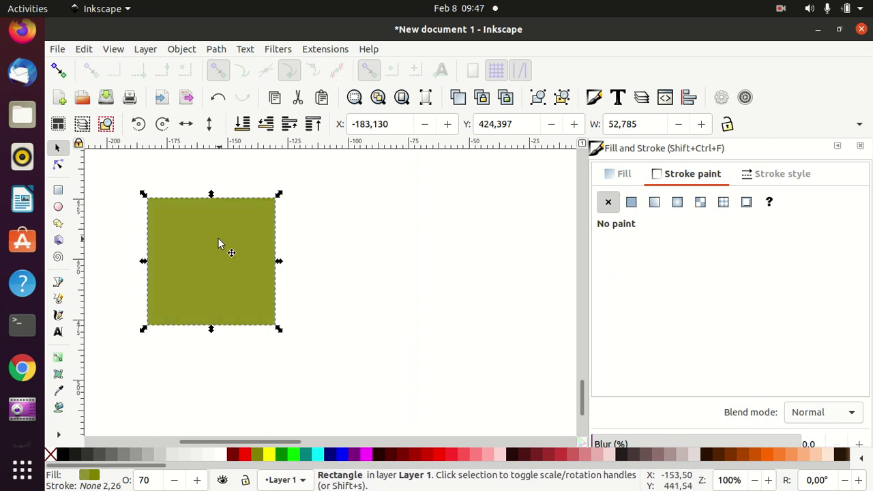
pyautogui.moveTo(218, 239); pyautogui.dragTo(508, 287)
pyautogui.click(207, 267)
pyautogui.moveTo(206, 267)
pyautogui.mouseDown()
pyautogui.moveTo(349, 291)
pyautogui.moveTo(341, 304)
pyautogui.mouseUp()
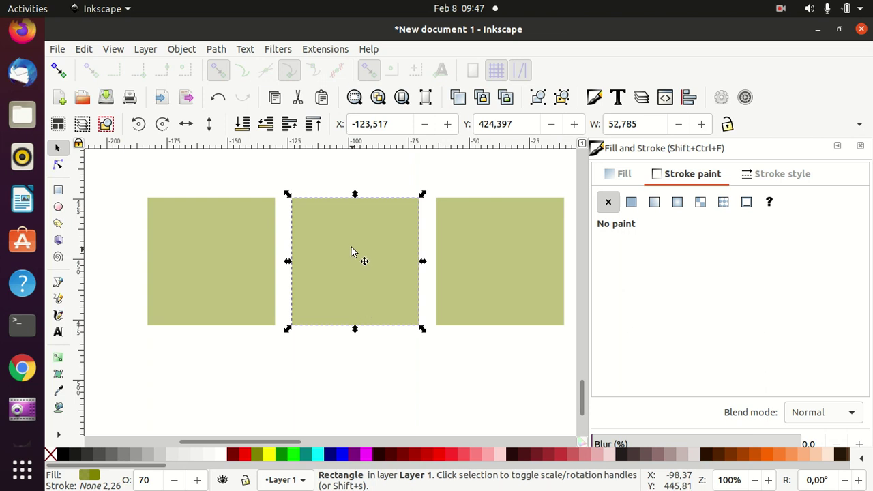
# Step: Drag the middle square down-left to overlap the left square diagonally, and select both
pyautogui.click(497, 257)
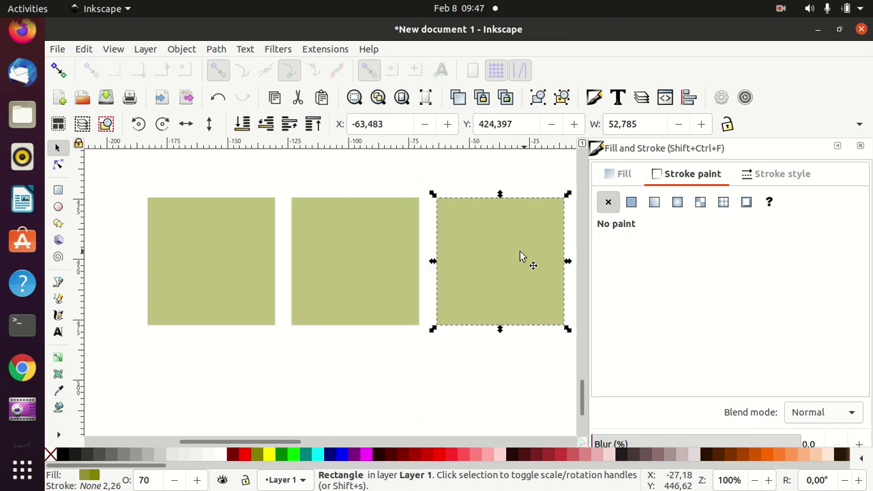
pyautogui.click(358, 245)
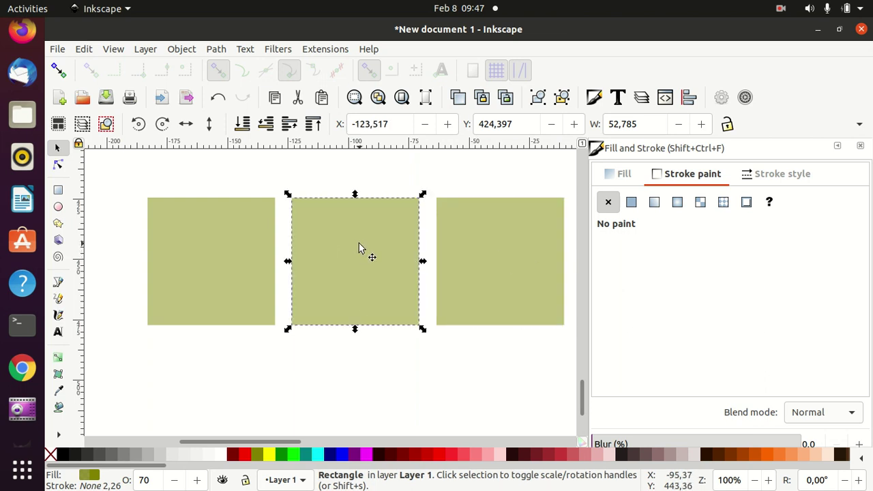
pyautogui.moveTo(360, 247)
pyautogui.mouseDown()
pyautogui.moveTo(253, 301)
pyautogui.moveTo(265, 293)
pyautogui.moveTo(266, 306)
pyautogui.mouseUp()
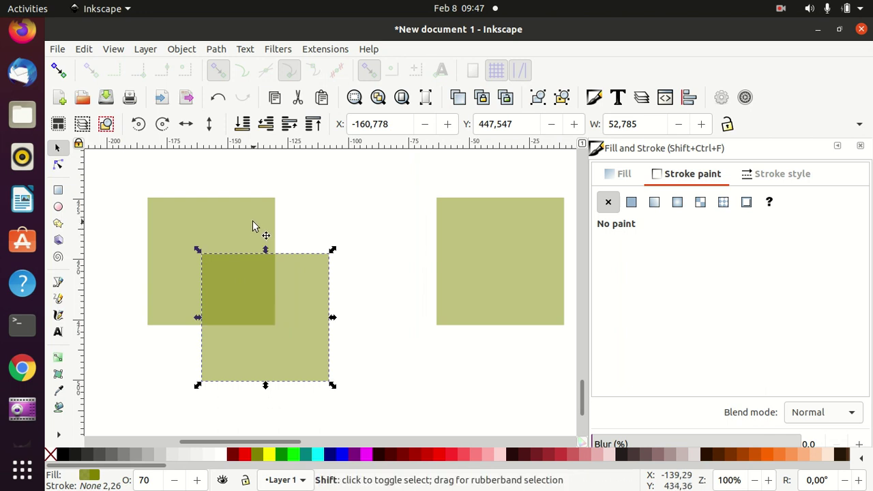
pyautogui.keyDown('shift'); pyautogui.click(253, 228); pyautogui.keyUp('shift')
pyautogui.click(306, 301)
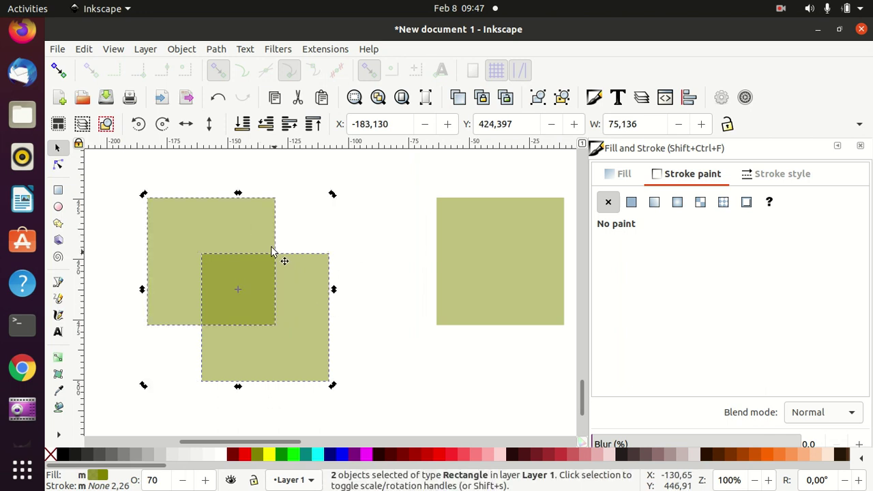
pyautogui.click(409, 253)
pyautogui.click(262, 267)
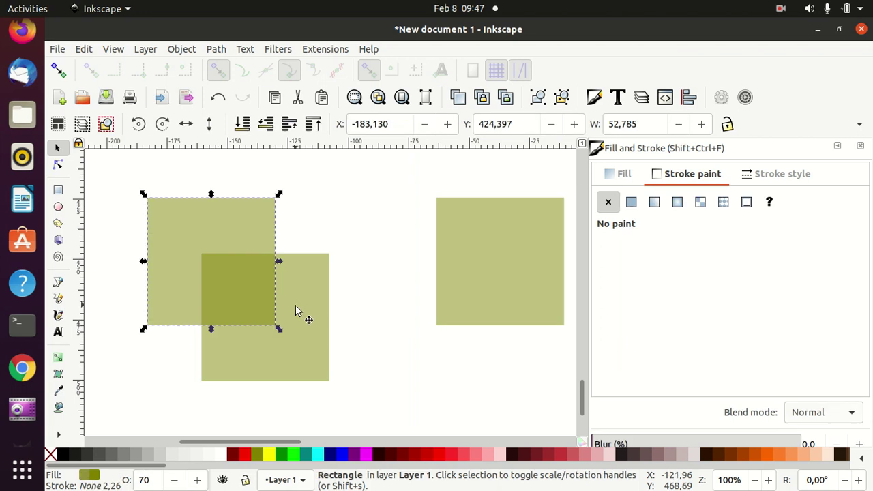
pyautogui.keyDown('shift'); pyautogui.click(304, 313); pyautogui.keyUp('shift')
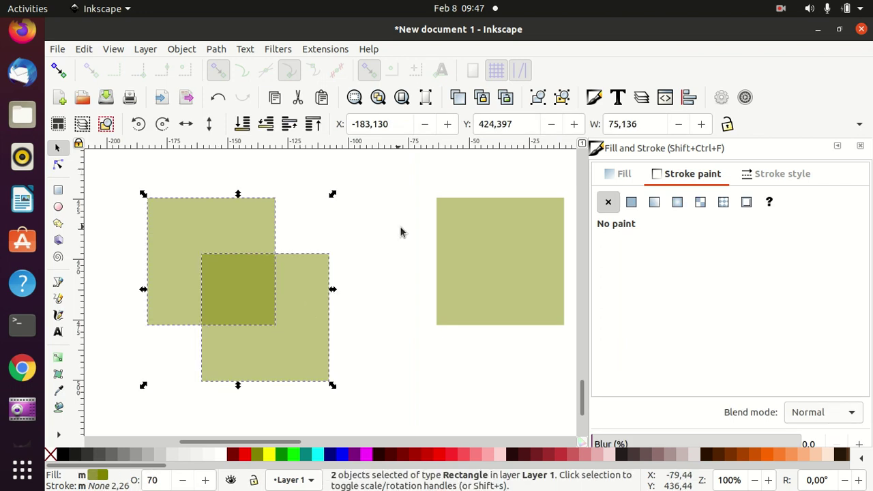
pyautogui.click(184, 51)
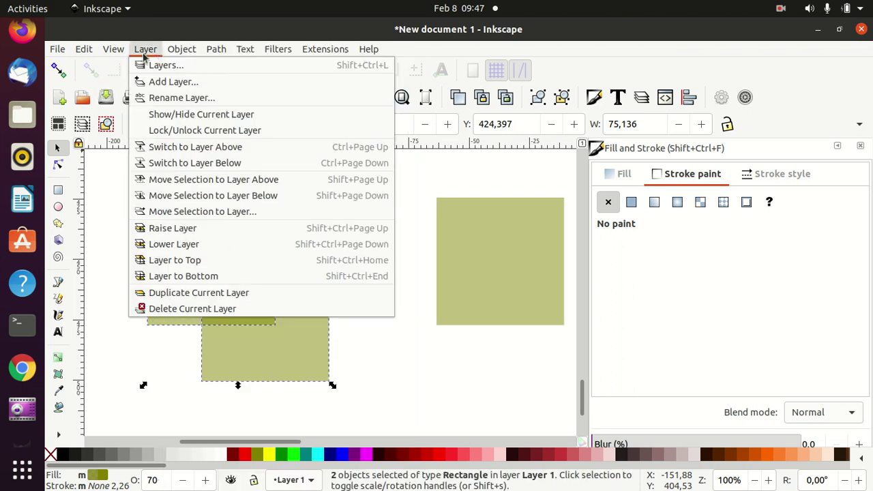
pyautogui.moveTo(182, 50)
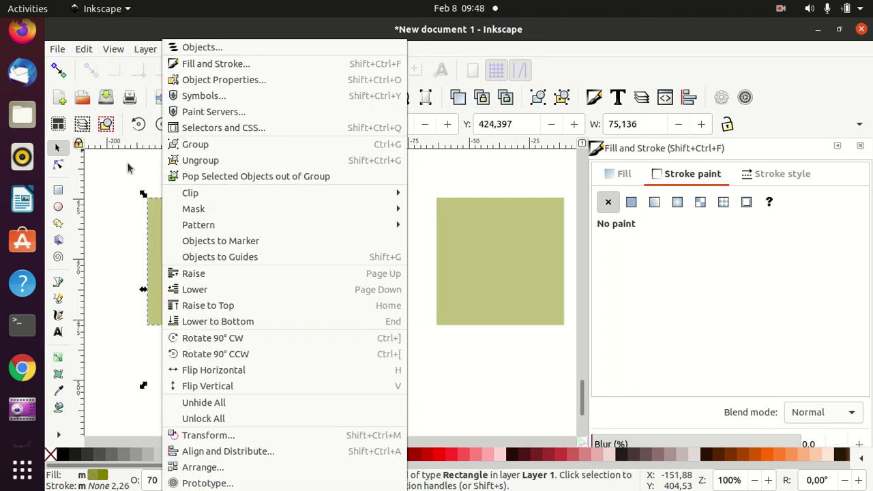
# Step: Unite the two overlapping squares with Path > Union and give the result a flat red outline
pyautogui.click(128, 168)
pyautogui.click(216, 49)
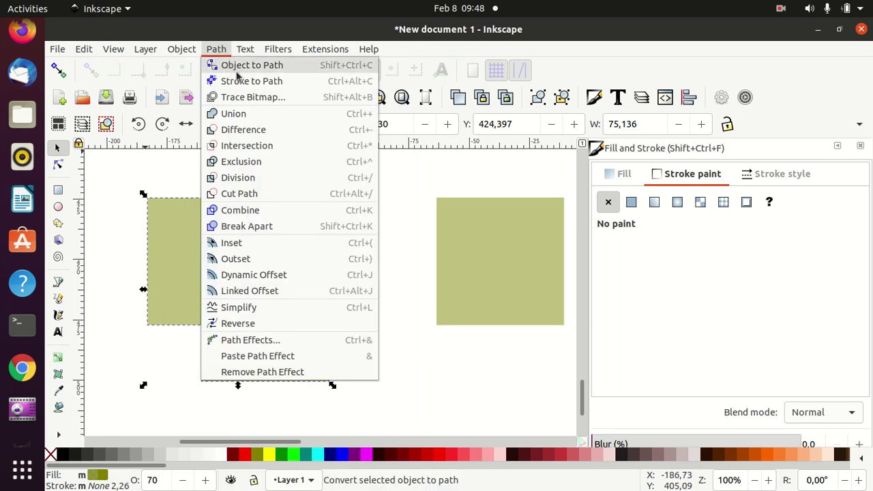
pyautogui.click(247, 114)
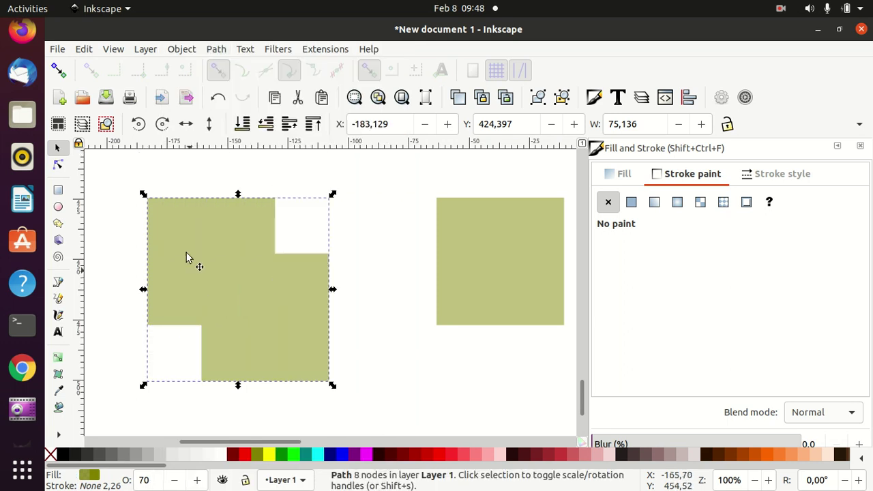
pyautogui.click(632, 203)
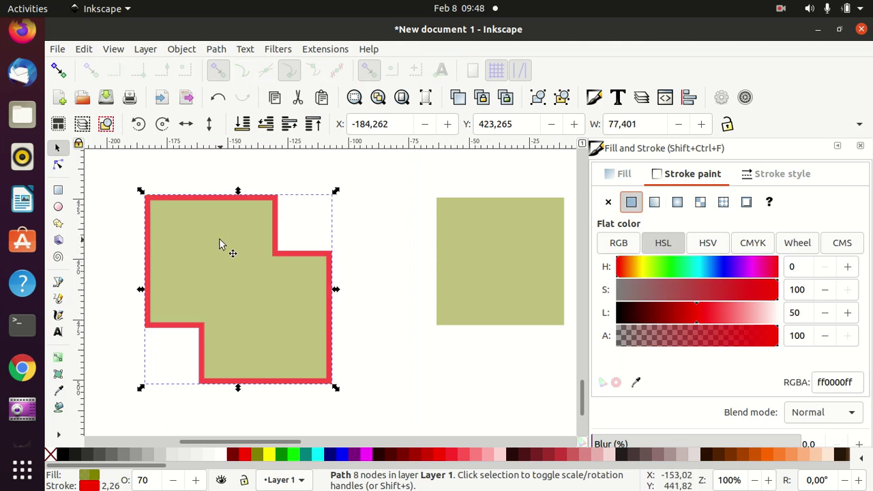
pyautogui.click(284, 305)
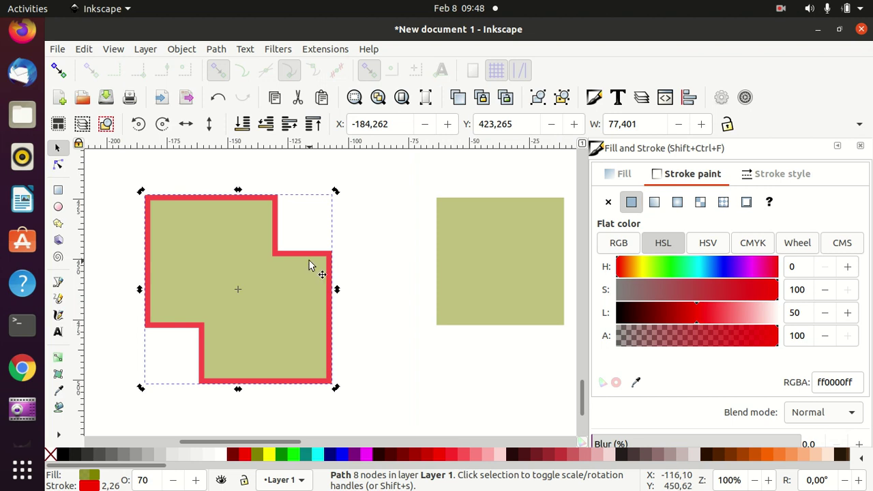
pyautogui.click(152, 230)
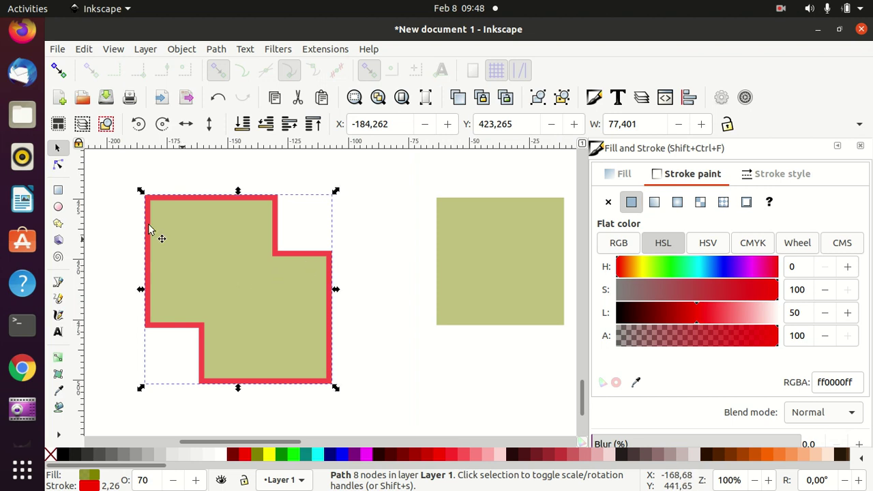
pyautogui.keyDown('ctrl'); pyautogui.click(253, 336); pyautogui.keyUp('ctrl')
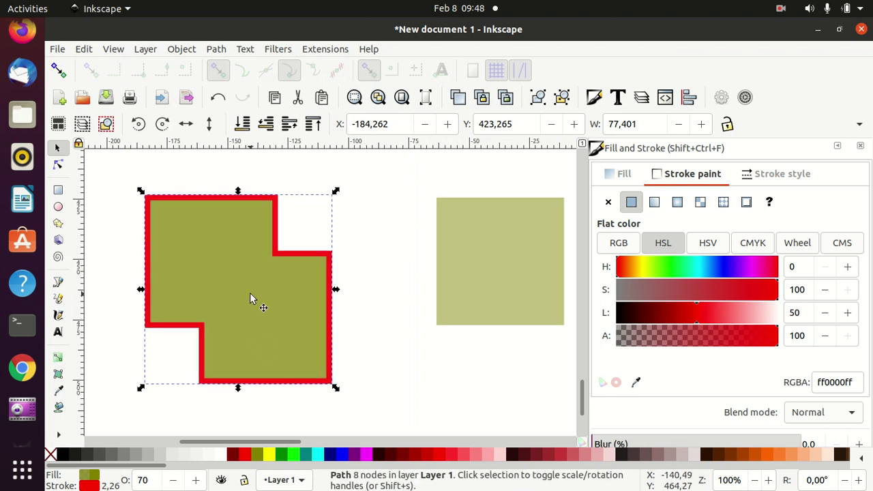
pyautogui.press('Escape')
pyautogui.click(234, 251)
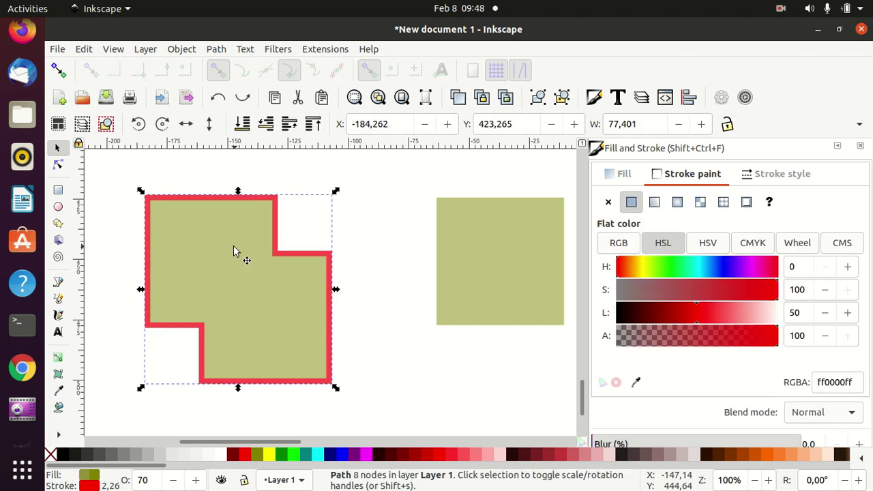
# Step: Duplicate the stepped shape and flip the copy horizontally so the pieces form a cross
pyautogui.rightClick(229, 252)
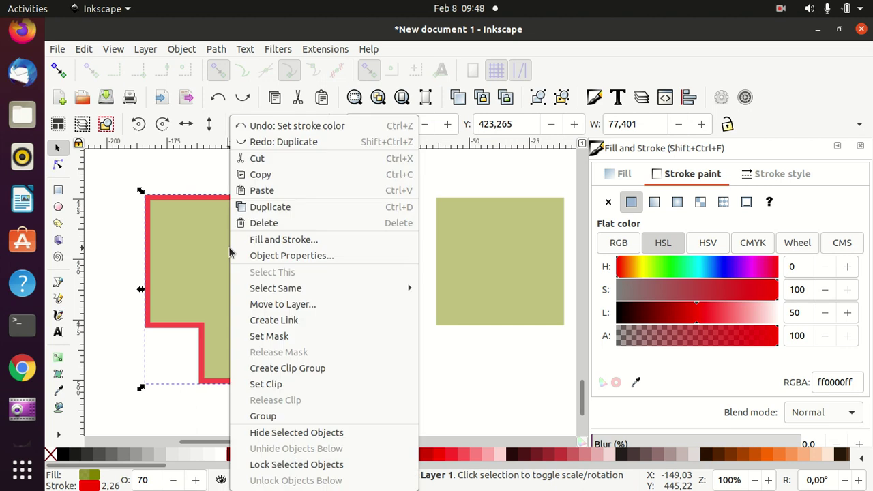
pyautogui.click(304, 216)
pyautogui.moveTo(246, 269); pyautogui.dragTo(366, 251)
pyautogui.hotkey('ctrl', 'z')
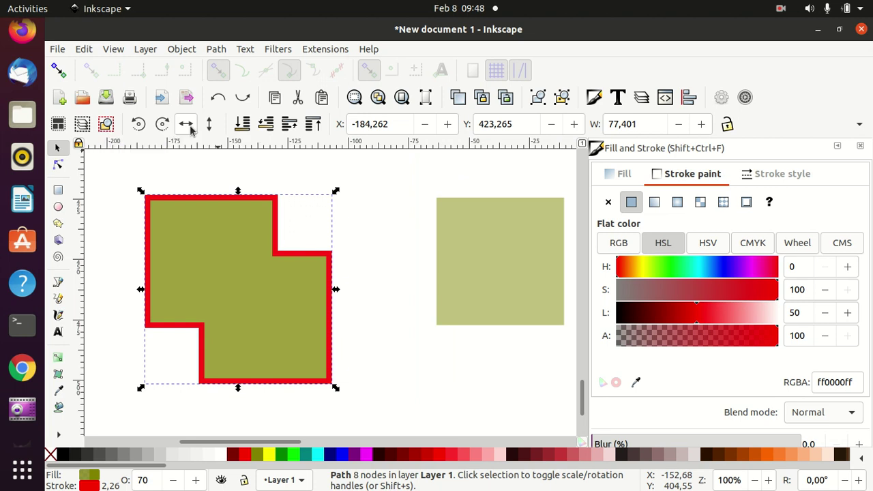
pyautogui.click(186, 124)
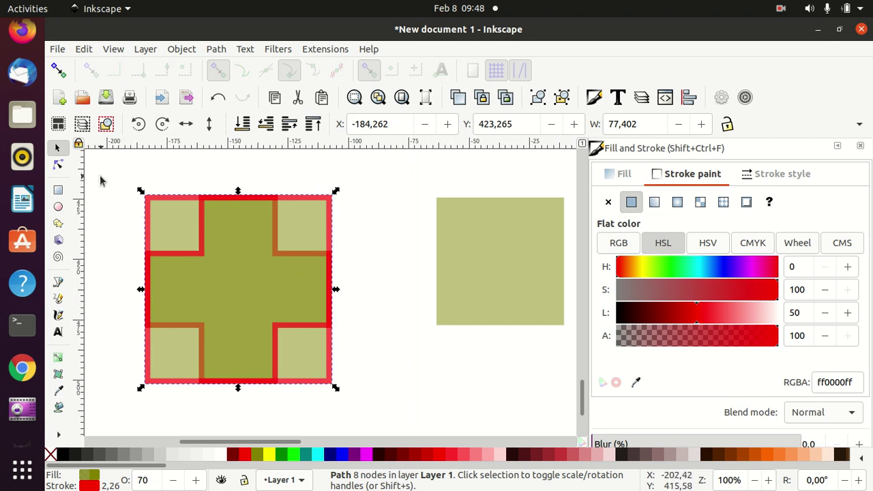
# Step: Rubber-band select both overlapping pieces and bring up the path operations list
pyautogui.moveTo(115, 167)
pyautogui.mouseDown()
pyautogui.moveTo(176, 354)
pyautogui.moveTo(375, 428)
pyautogui.mouseUp()
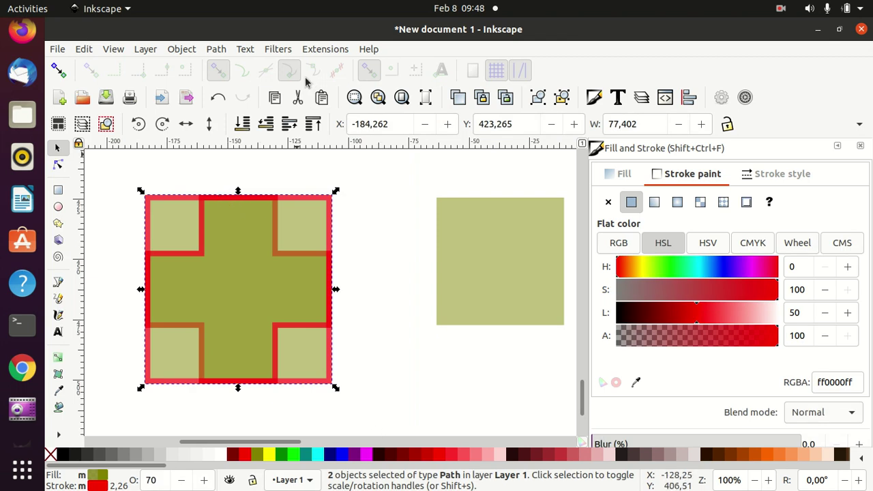
pyautogui.click(218, 52)
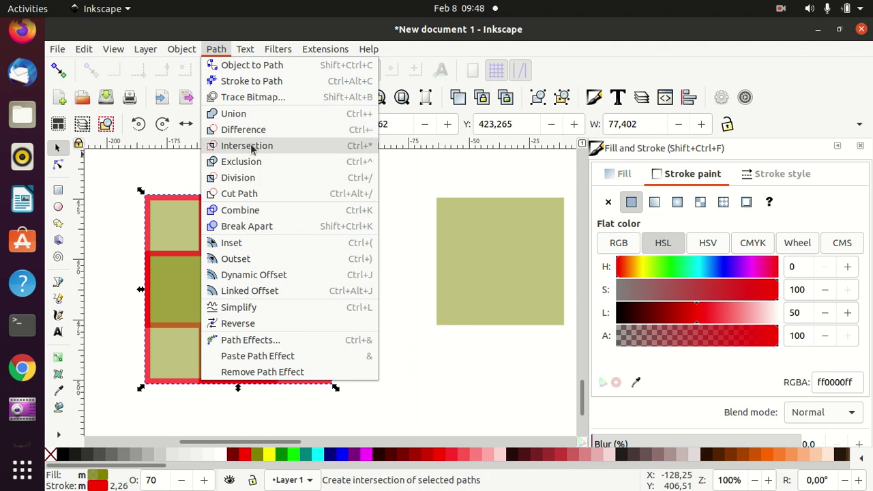
pyautogui.click(101, 199)
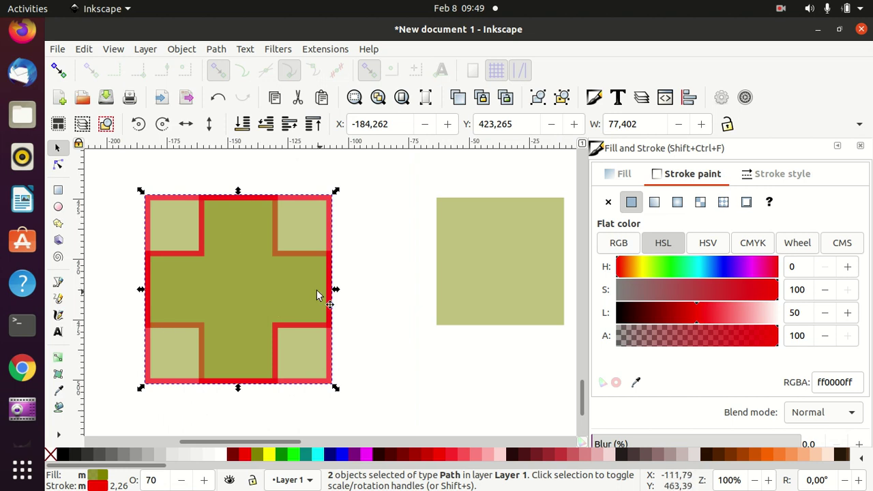
pyautogui.click(213, 51)
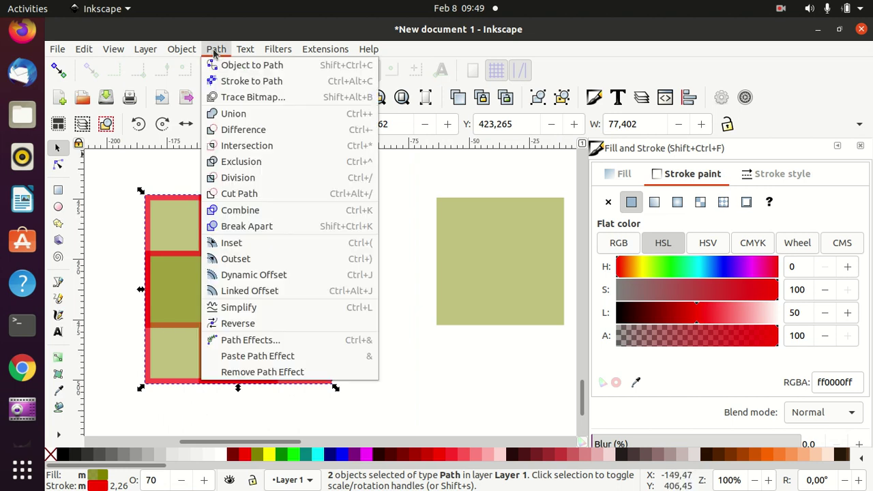
# Step: Intersect the pieces into a 12-node cross, shift it up-right, and fill it red at 100% opacity
pyautogui.click(259, 146)
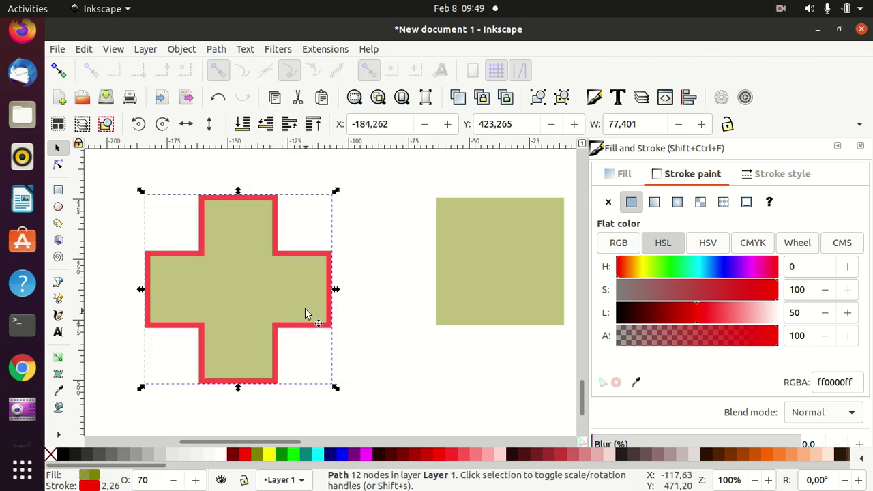
pyautogui.moveTo(248, 274)
pyautogui.mouseDown()
pyautogui.moveTo(222, 258)
pyautogui.moveTo(296, 262)
pyautogui.moveTo(261, 264)
pyautogui.moveTo(276, 256)
pyautogui.mouseUp()
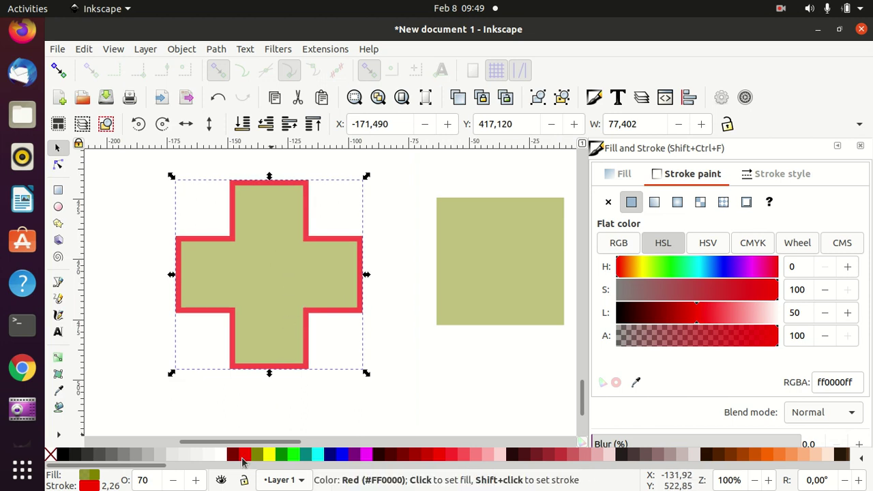
pyautogui.click(243, 456)
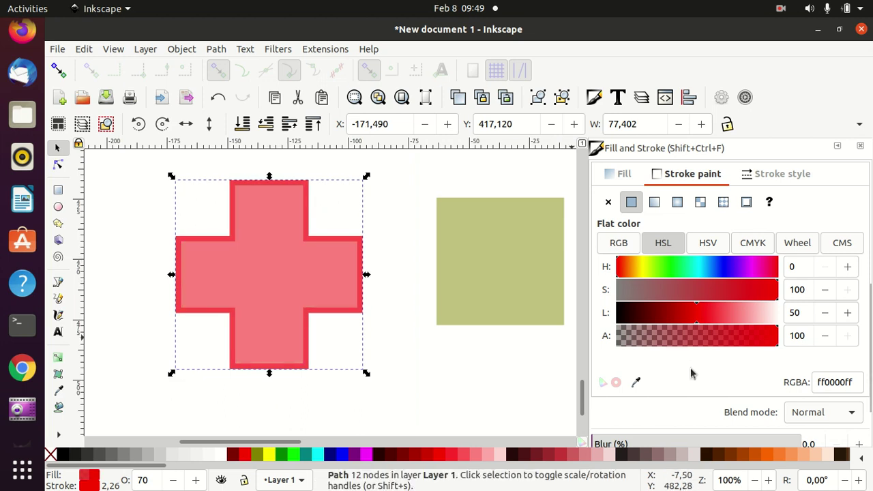
pyautogui.scroll(-3, 691, 373)
pyautogui.moveTo(736, 394); pyautogui.dragTo(804, 401)
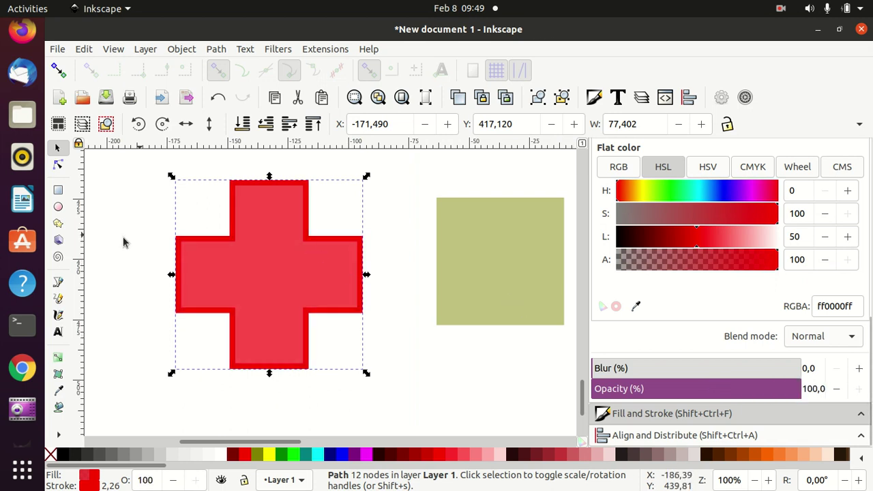
pyautogui.click(57, 357)
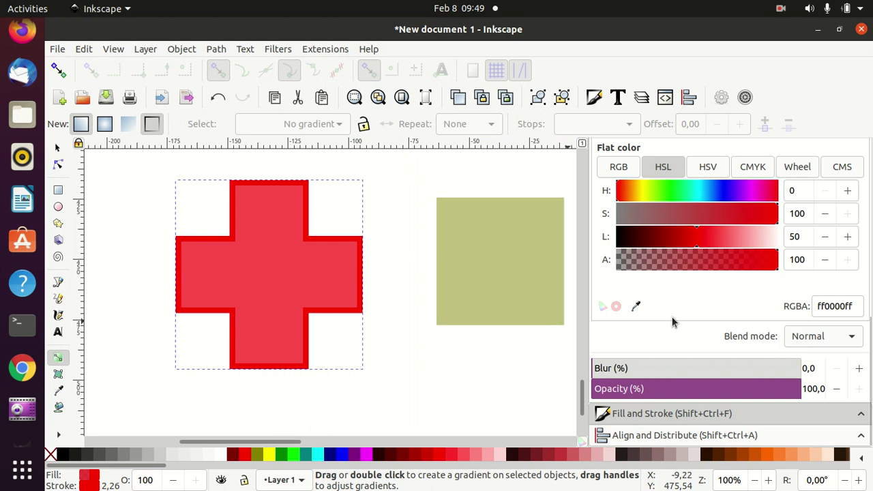
pyautogui.hotkey('ctrl', 'shift', 'f')
# Step: Give the cross's stroke a linear gradient with handles running from top to bottom
pyautogui.click(662, 245)
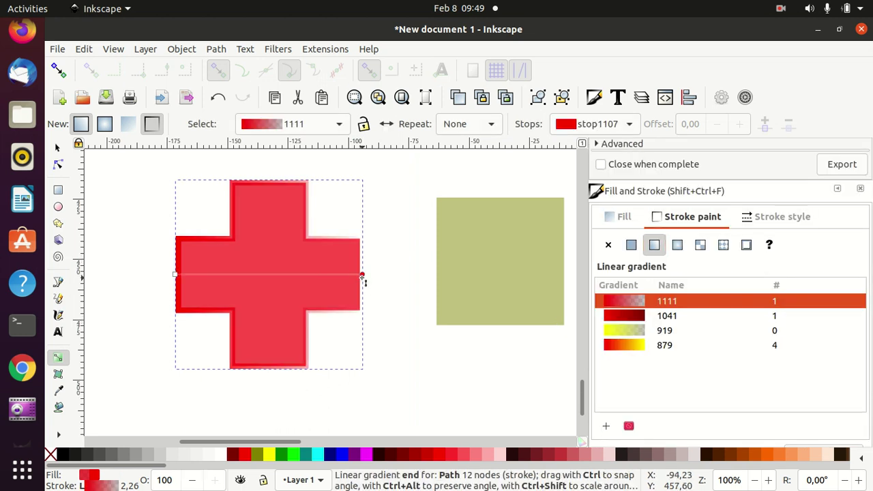
pyautogui.moveTo(359, 276); pyautogui.dragTo(273, 356)
pyautogui.click(272, 357)
pyautogui.moveTo(177, 276); pyautogui.dragTo(273, 190)
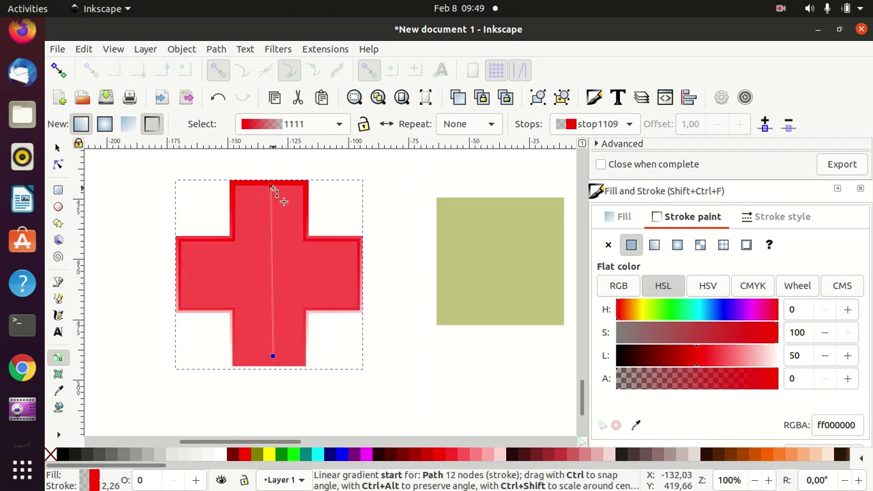
pyautogui.click(273, 187)
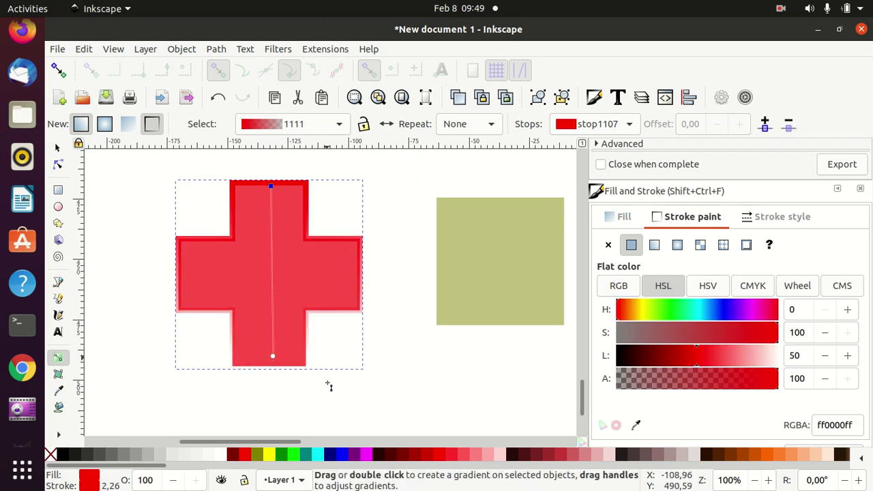
# Step: Color the gradient's start stop red and its end stop yellow from the palette
pyautogui.click(369, 456)
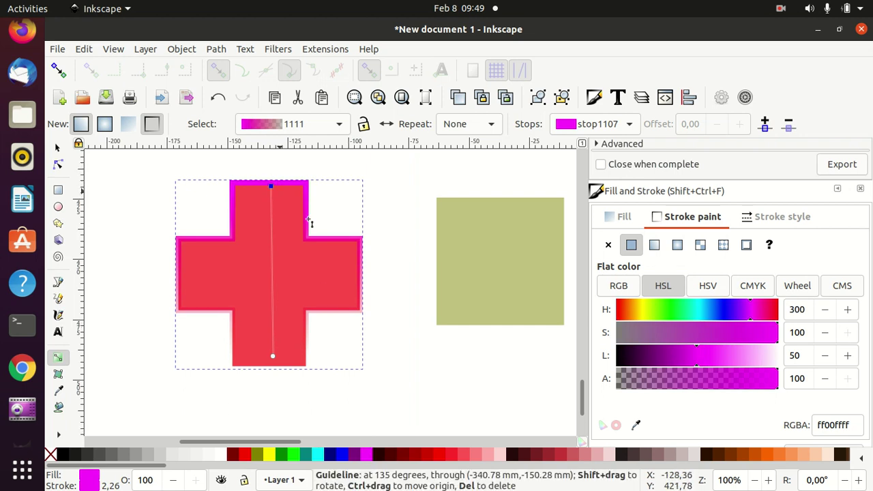
pyautogui.click(461, 458)
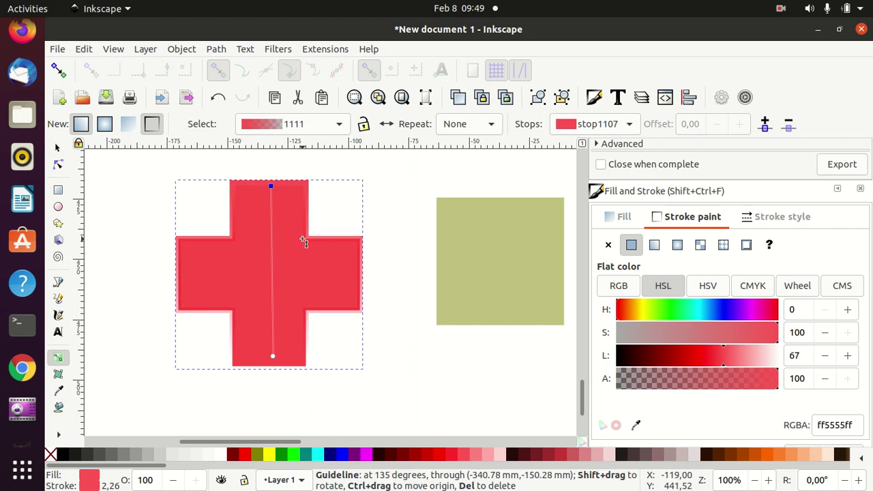
pyautogui.click(273, 356)
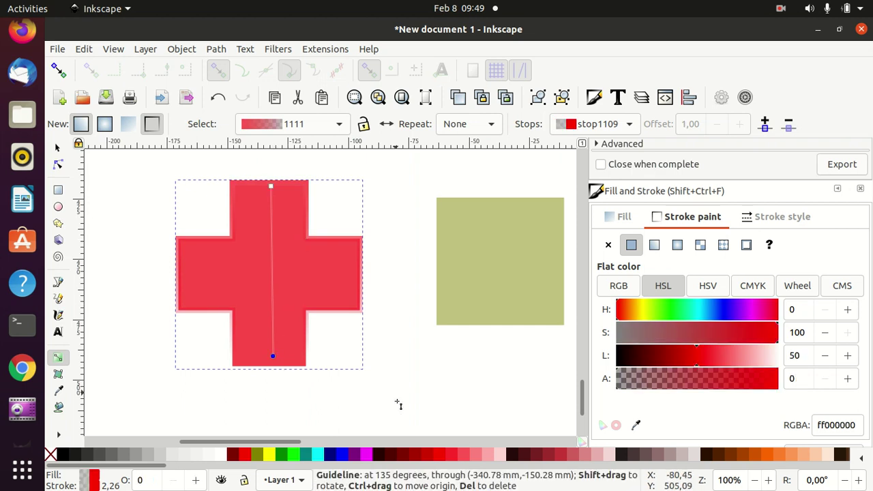
pyautogui.click(421, 458)
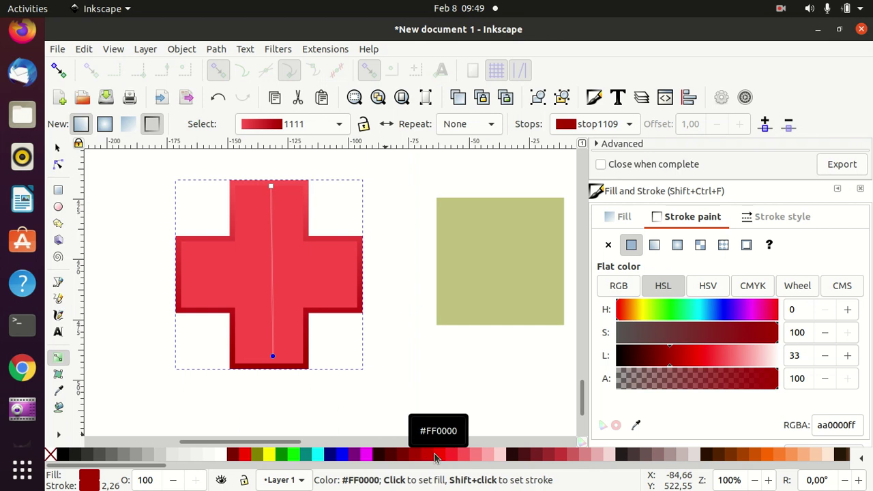
pyautogui.click(436, 459)
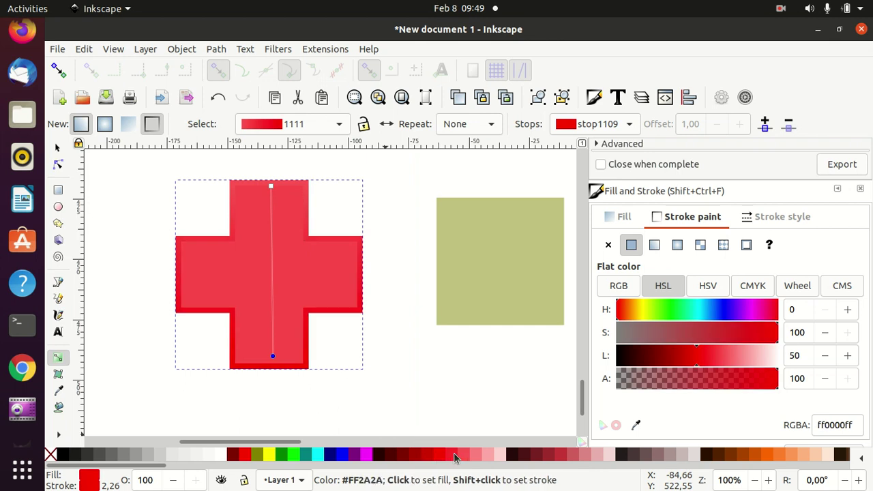
pyautogui.click(455, 458)
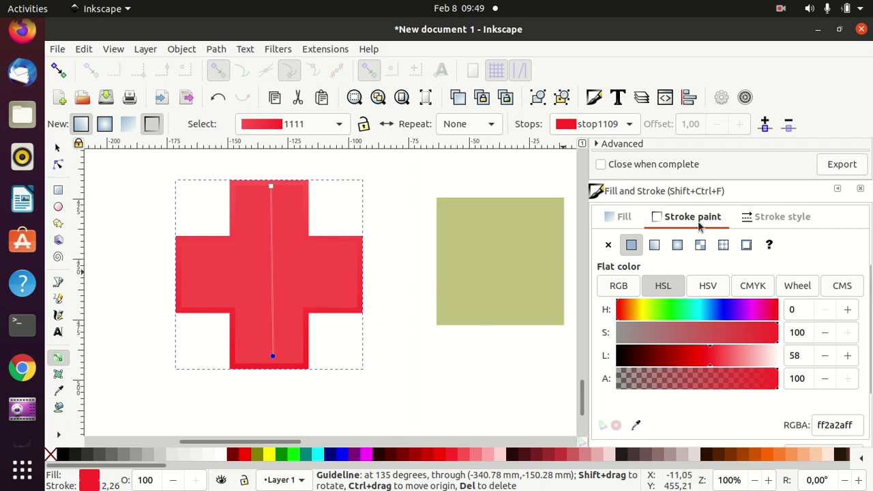
pyautogui.click(618, 217)
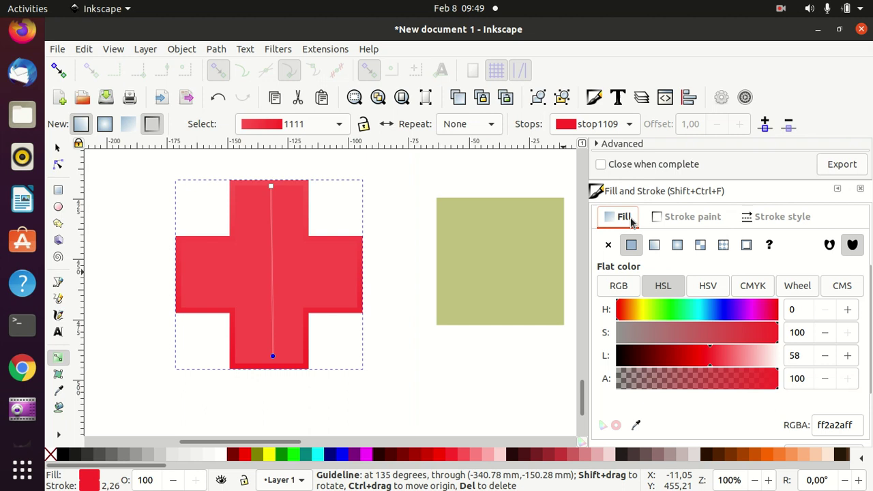
pyautogui.click(679, 218)
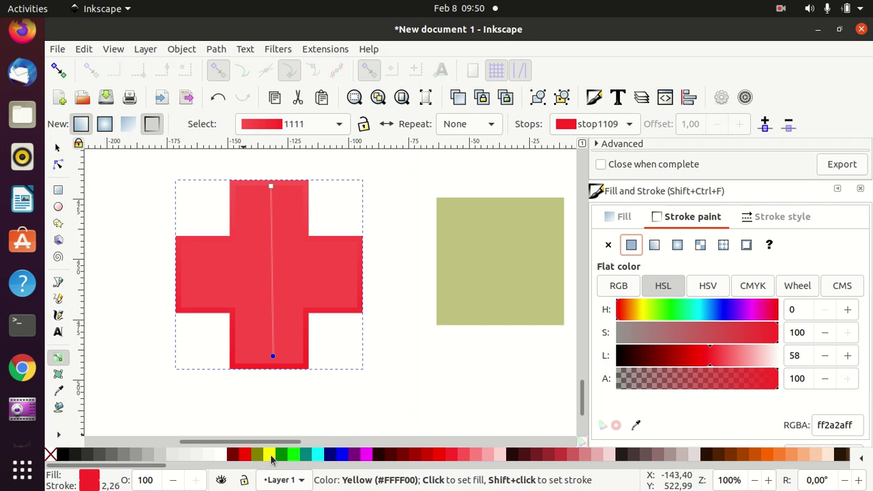
pyautogui.click(271, 458)
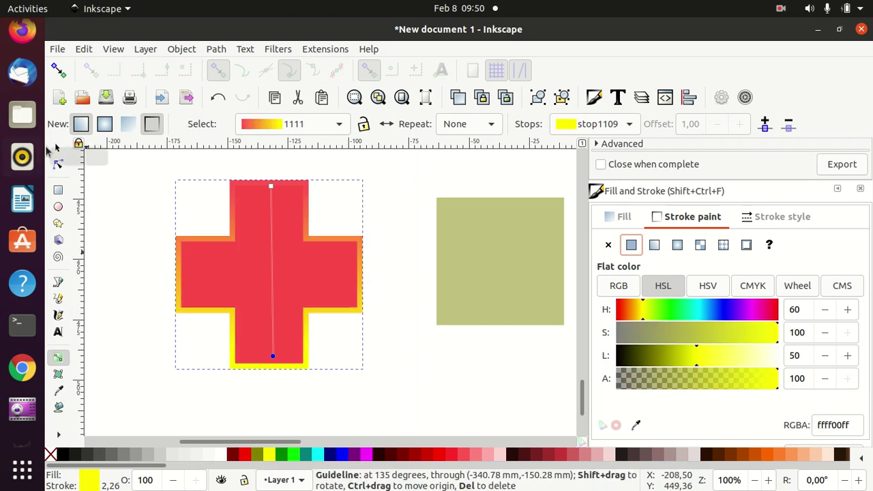
# Step: Deselect the cross and place a text insertion point below it
pyautogui.click(57, 147)
pyautogui.click(124, 196)
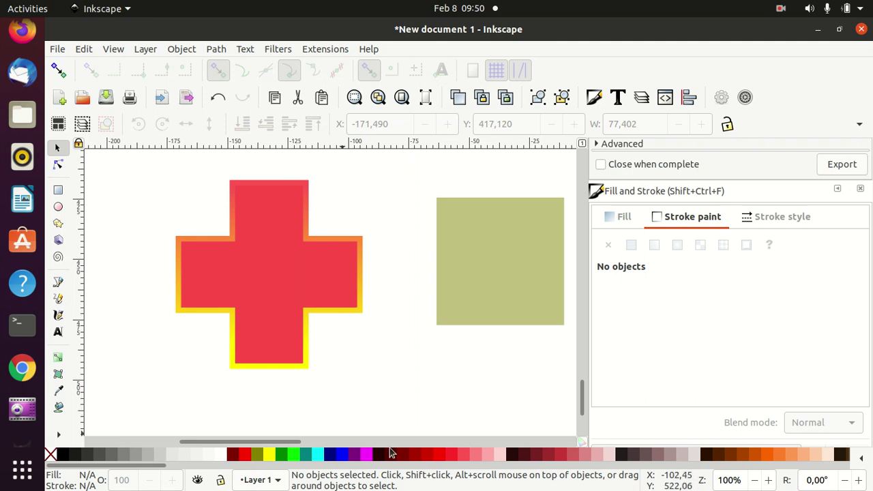
pyautogui.click(57, 332)
pyautogui.click(239, 395)
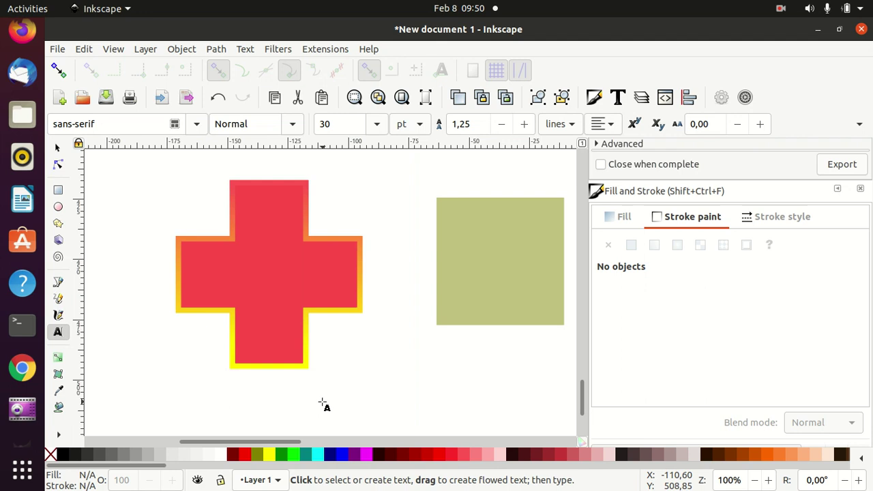
# Step: Type 'PALANG MERAH' below the cross and delete the leftover olive square on the right
pyautogui.write('PALANG MERAH')
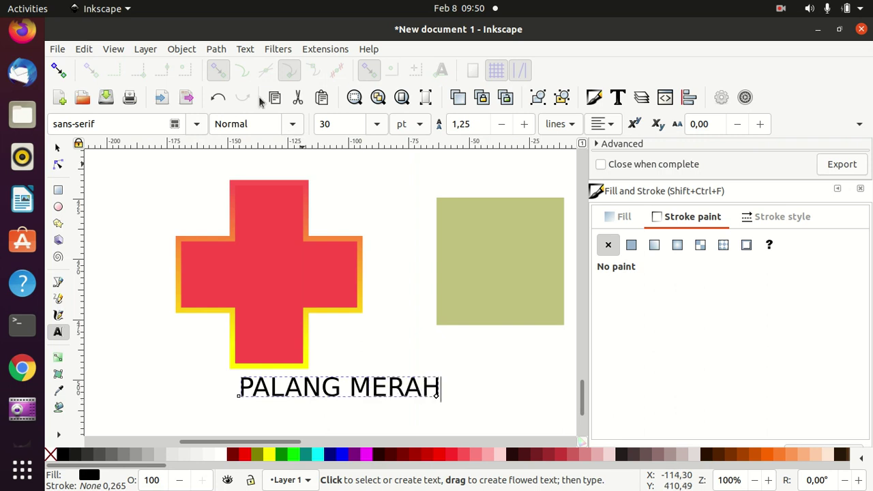
pyautogui.click(57, 147)
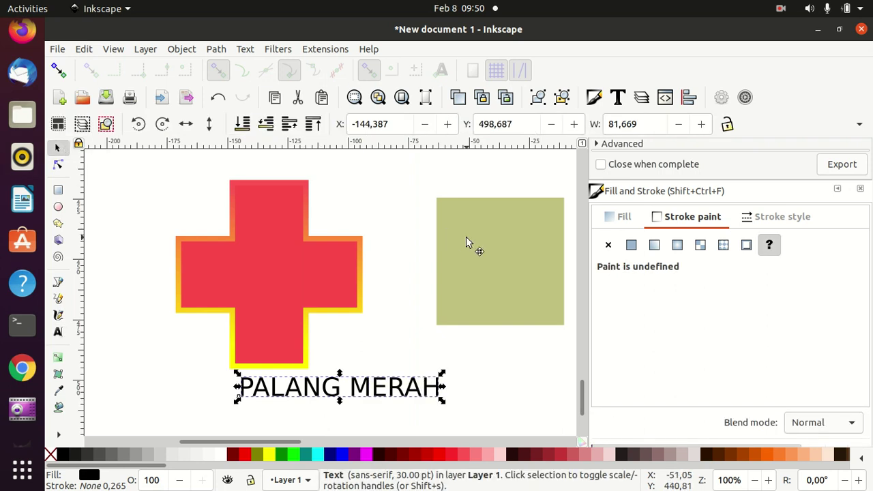
pyautogui.click(467, 238)
pyautogui.press('Delete')
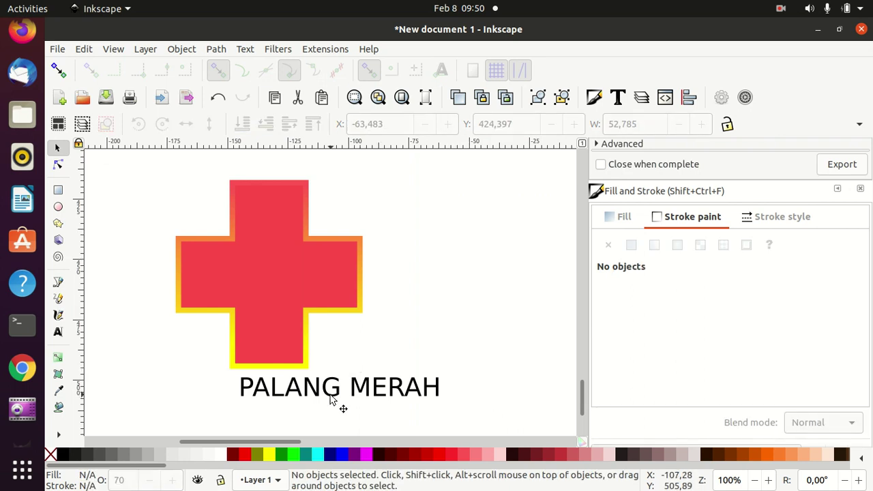
pyautogui.click(337, 396)
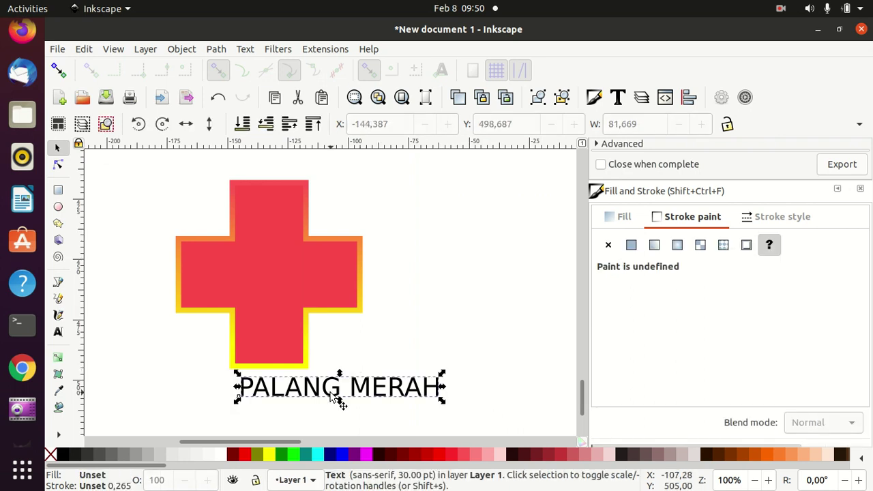
pyautogui.click(57, 332)
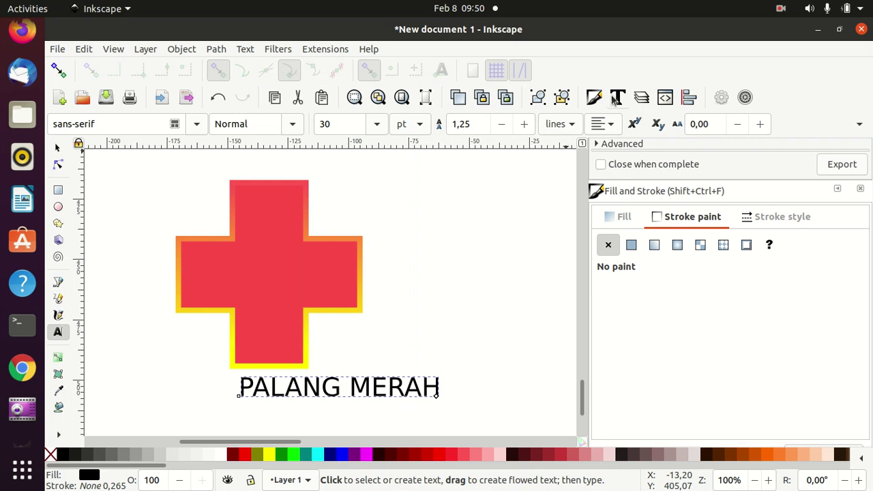
# Step: Collapse the Export and Fill and Stroke panels to reveal the Text and Font settings
pyautogui.hotkey('shift', 'ctrl', 'e')
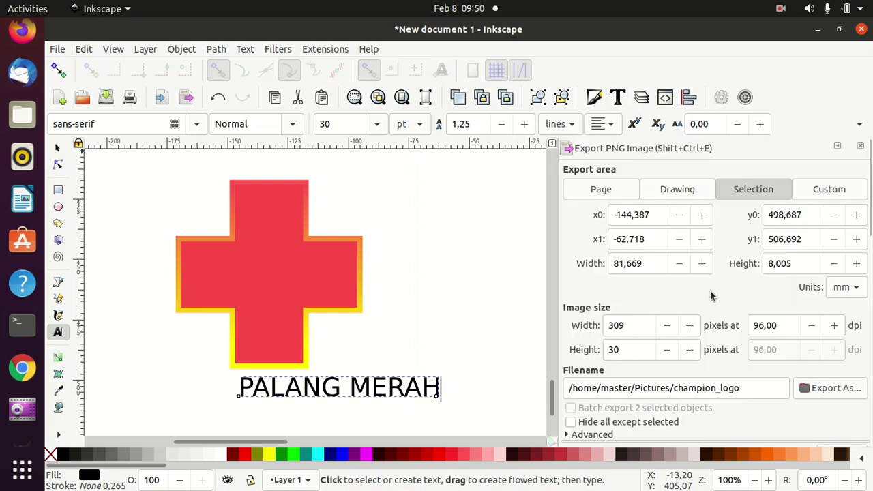
pyautogui.scroll(-3, 715, 274)
pyautogui.scroll(-3, 715, 277)
pyautogui.scroll(-2, 715, 280)
pyautogui.scroll(-3, 715, 290)
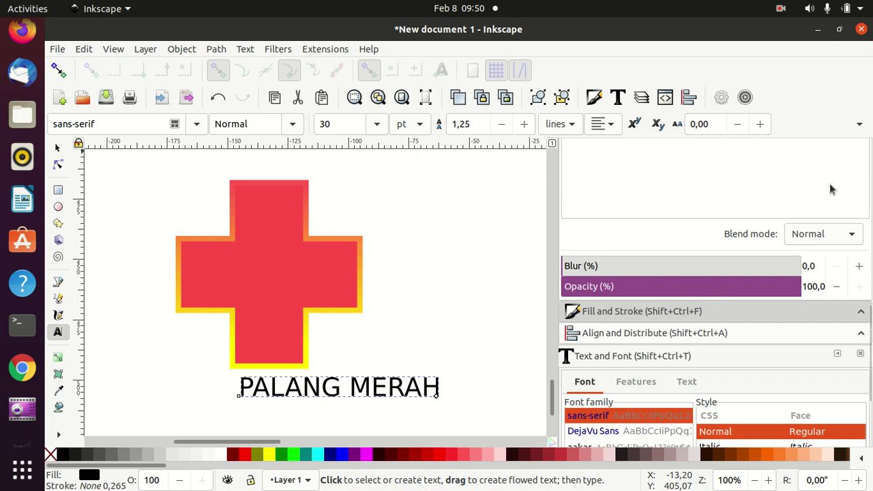
pyautogui.hotkey('ctrl', 'shift', 'f')
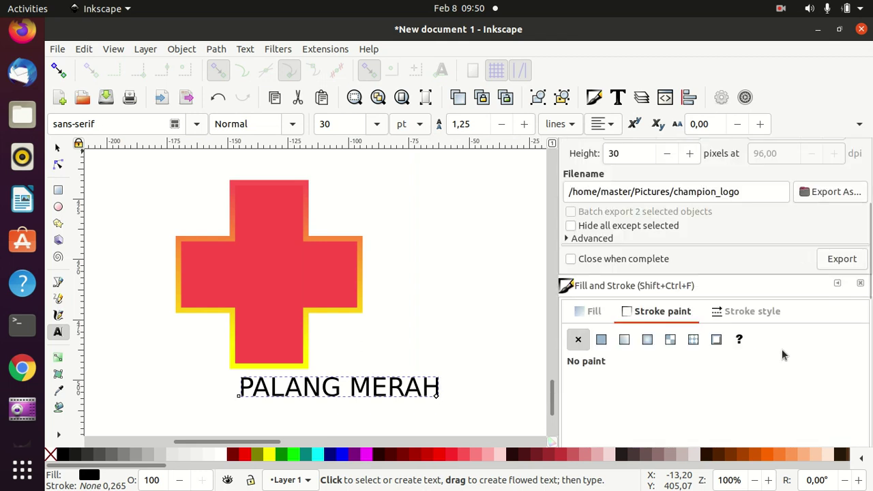
pyautogui.scroll(3, 785, 342)
pyautogui.scroll(1, 805, 260)
pyautogui.scroll(1, 819, 204)
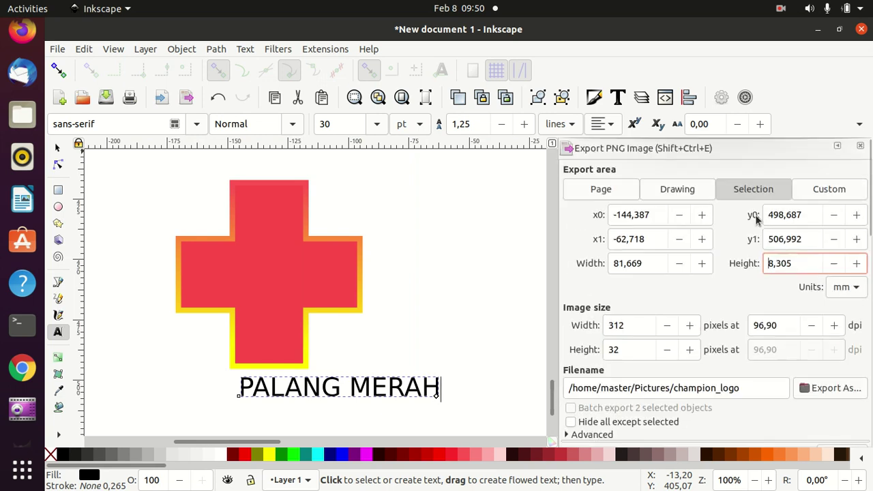
pyautogui.click(838, 148)
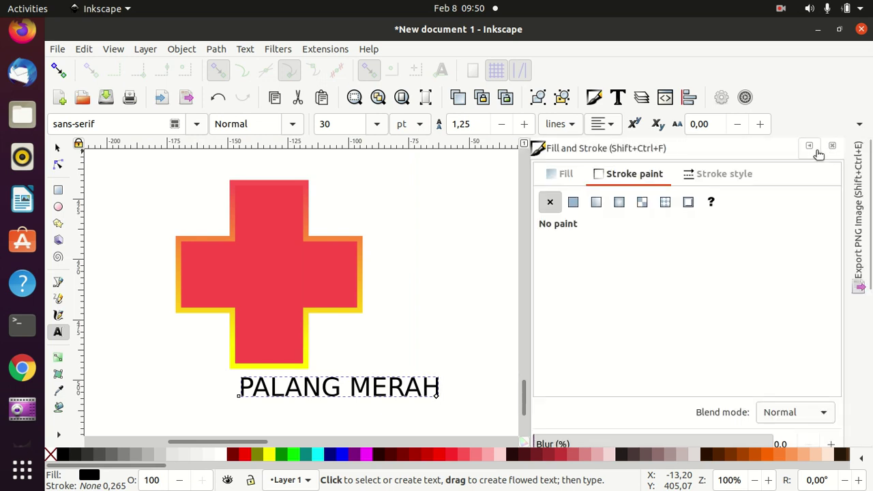
pyautogui.click(811, 147)
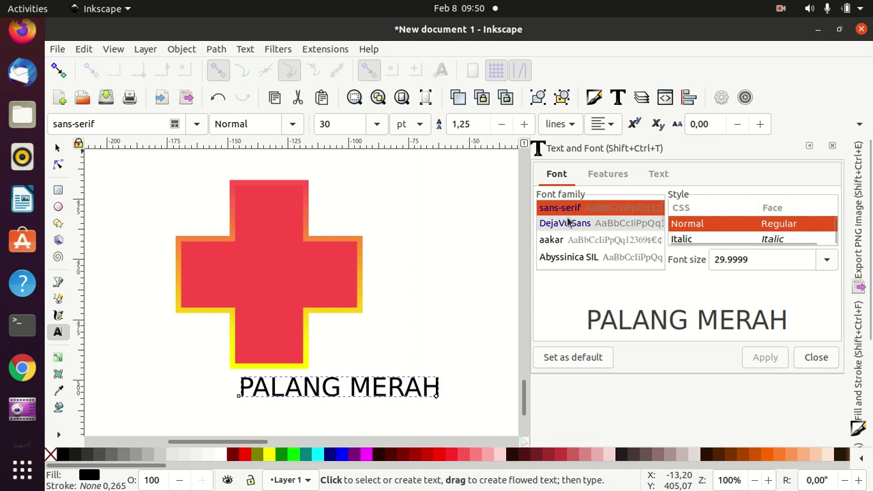
# Step: Choose Franchise Free in the font family list and apply it to the PALANG MERAH text
pyautogui.click(568, 239)
pyautogui.scroll(-3, 604, 250)
pyautogui.scroll(-1, 604, 252)
pyautogui.scroll(-2, 604, 251)
pyautogui.scroll(-2, 604, 251)
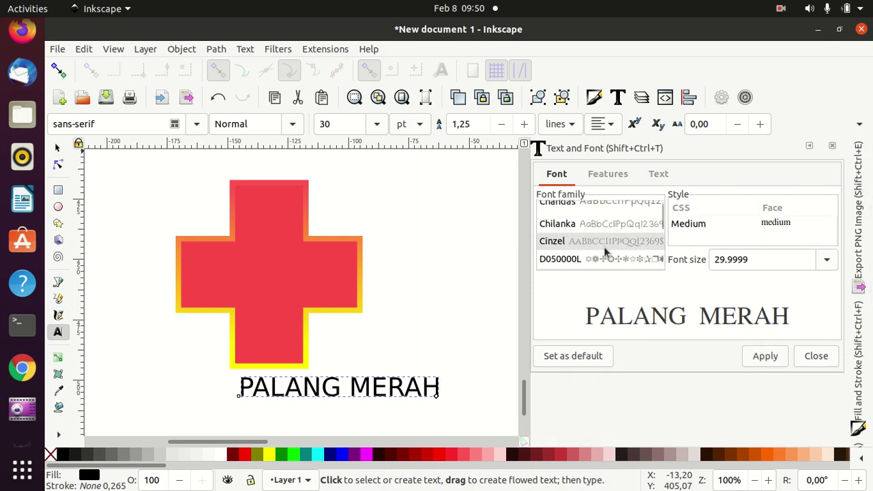
pyautogui.scroll(-2, 604, 251)
pyautogui.scroll(-1, 604, 251)
pyautogui.scroll(-2, 600, 249)
pyautogui.scroll(-1, 598, 249)
pyautogui.scroll(-1, 598, 249)
pyautogui.click(594, 249)
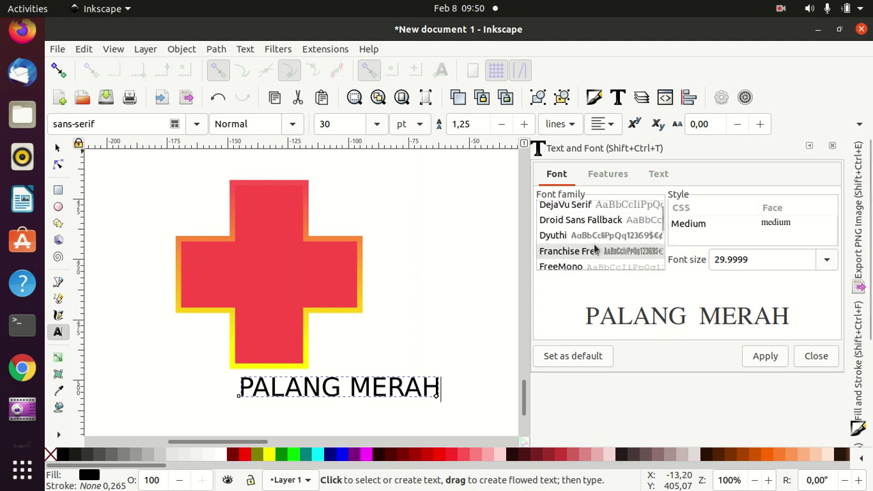
pyautogui.click(765, 350)
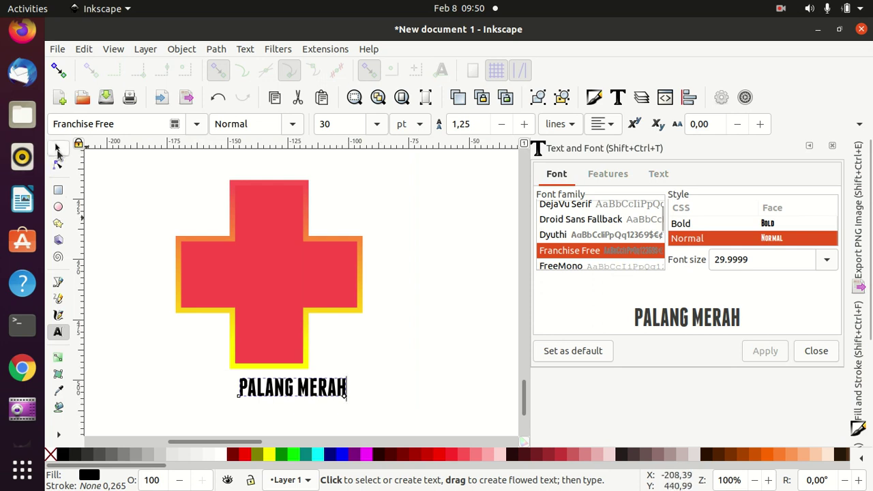
pyautogui.click(58, 149)
# Step: Shift the PALANG MERAH text left under the cross and set its font size to 50 pt
pyautogui.moveTo(282, 400); pyautogui.dragTo(220, 399)
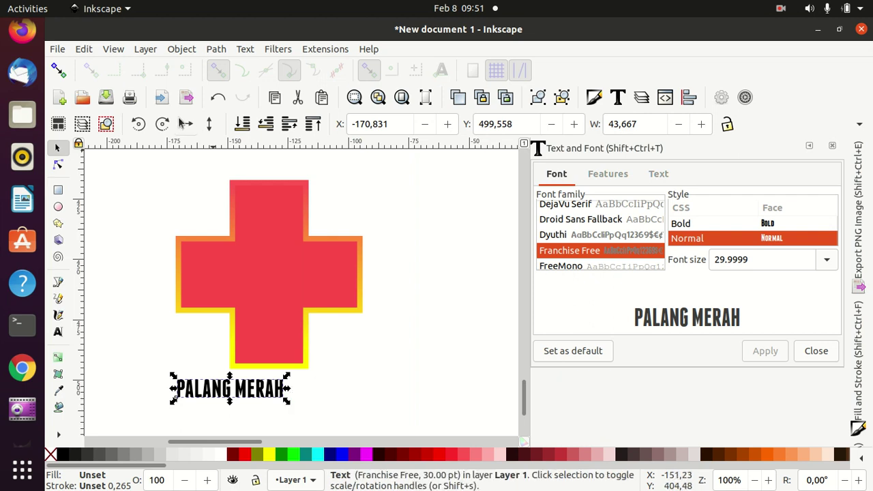
pyautogui.click(58, 332)
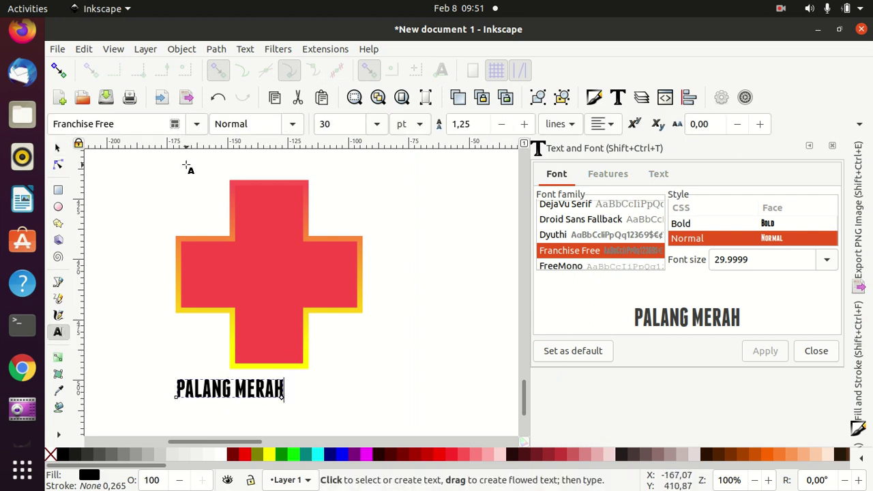
pyautogui.click(328, 121)
pyautogui.write('50')
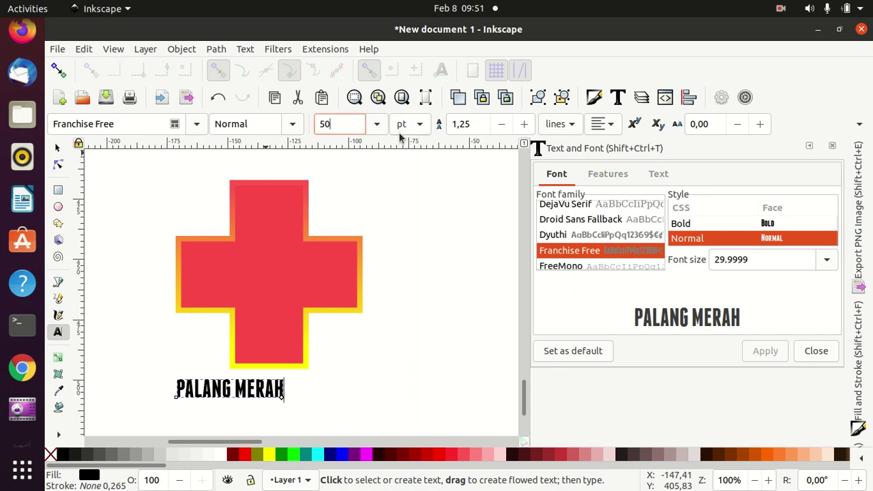
pyautogui.press('Return')
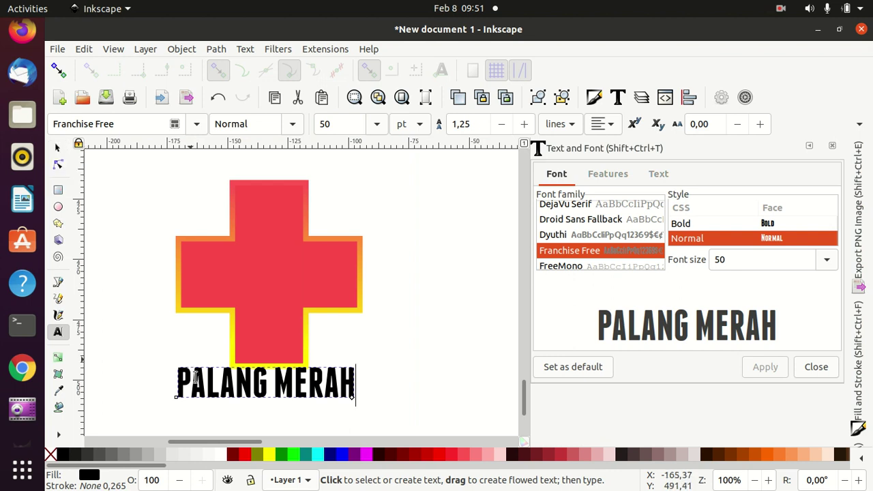
# Step: Fill the text red with an 80% Gray (333333ff) outline widened to 1.065 mm
pyautogui.click(245, 458)
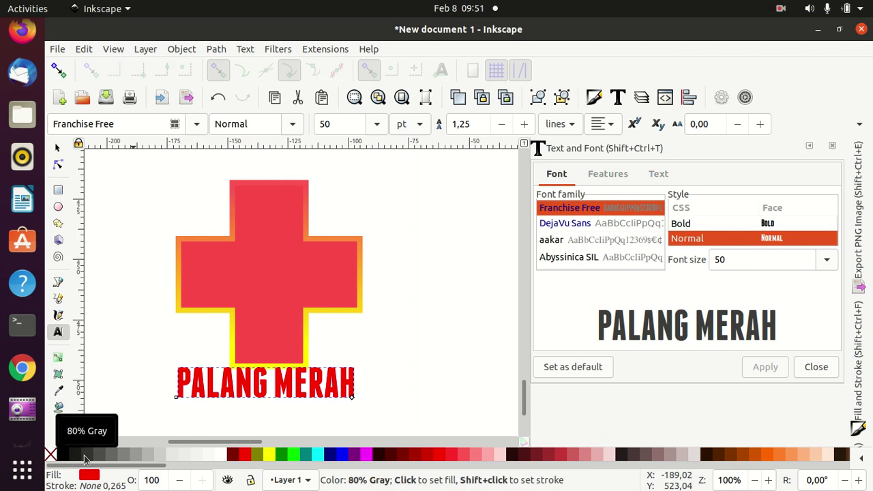
pyautogui.keyDown('shift'); pyautogui.click(86, 459); pyautogui.keyUp('shift')
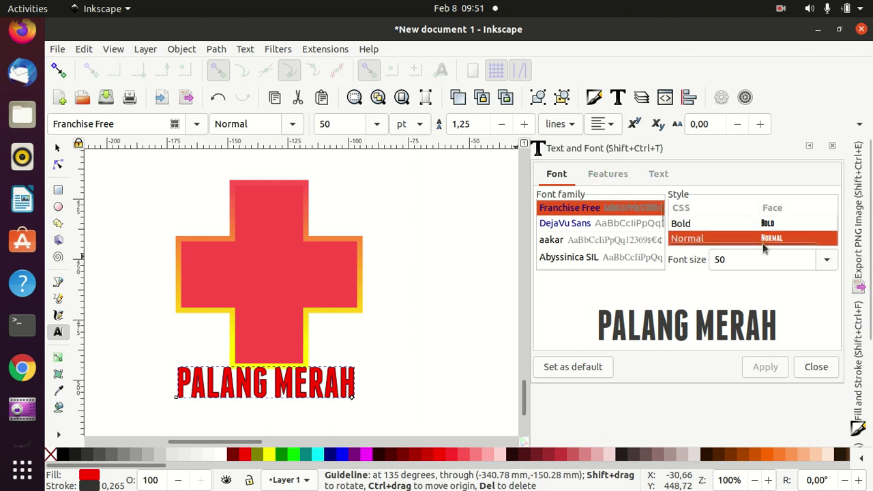
pyautogui.click(594, 96)
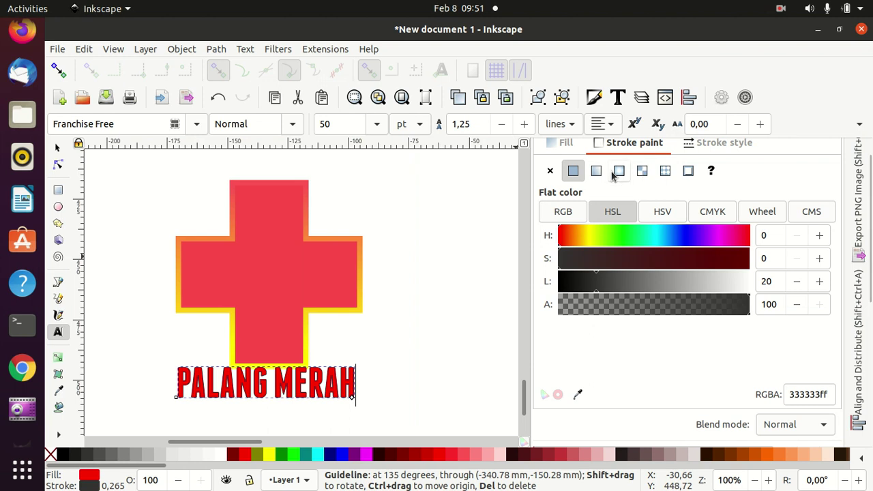
pyautogui.click(722, 143)
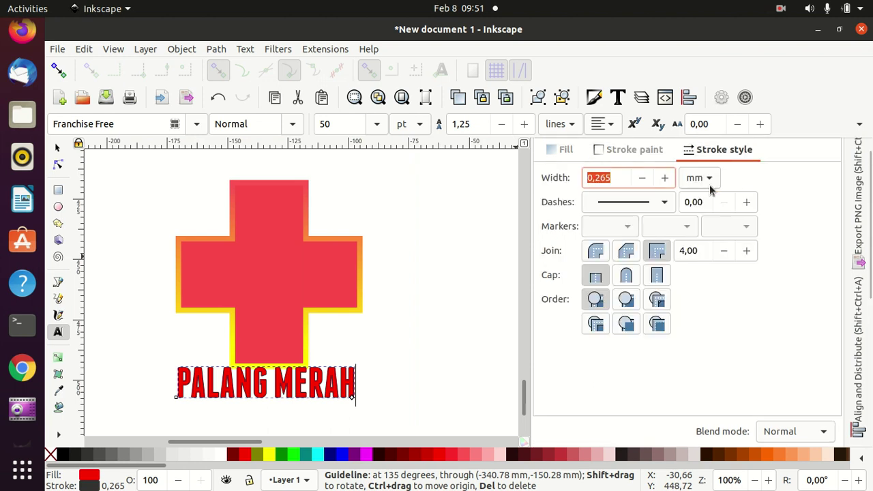
pyautogui.click(664, 177)
pyautogui.click(664, 177)
pyautogui.click(664, 177)
pyautogui.click(665, 178)
pyautogui.click(664, 178)
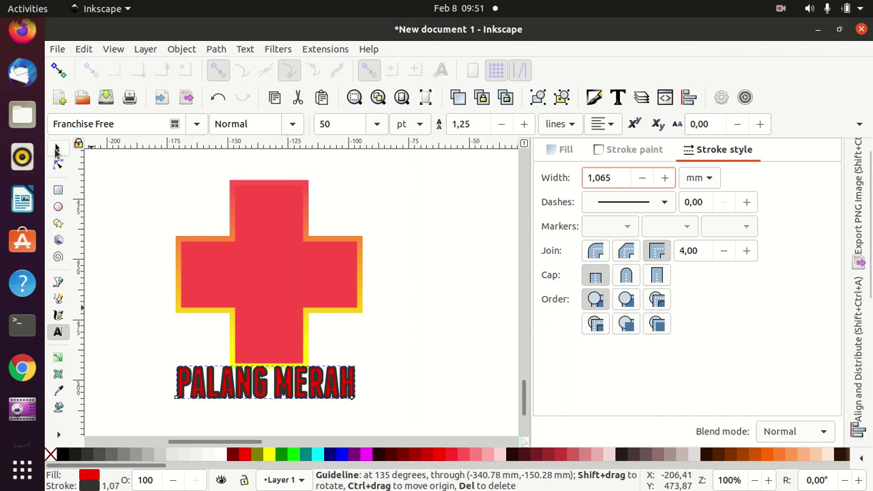
pyautogui.click(57, 148)
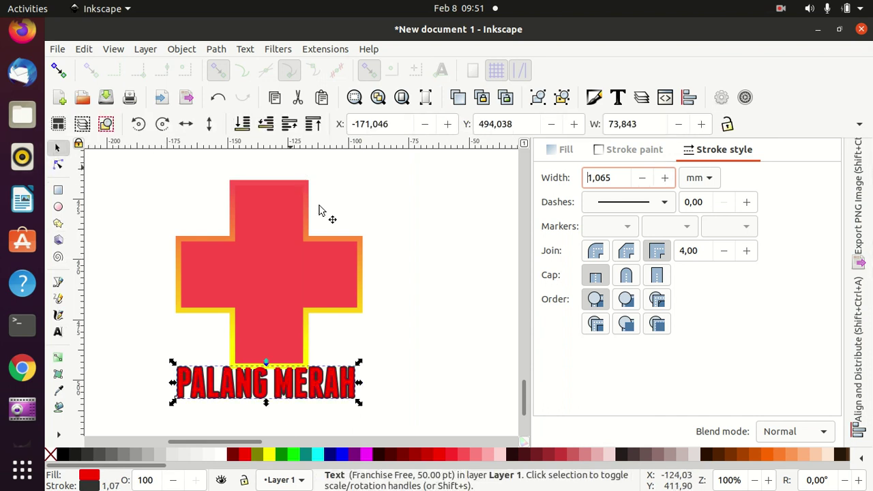
# Step: Nudge the PALANG MERAH text slightly down, then select it together with the cross
pyautogui.click(111, 194)
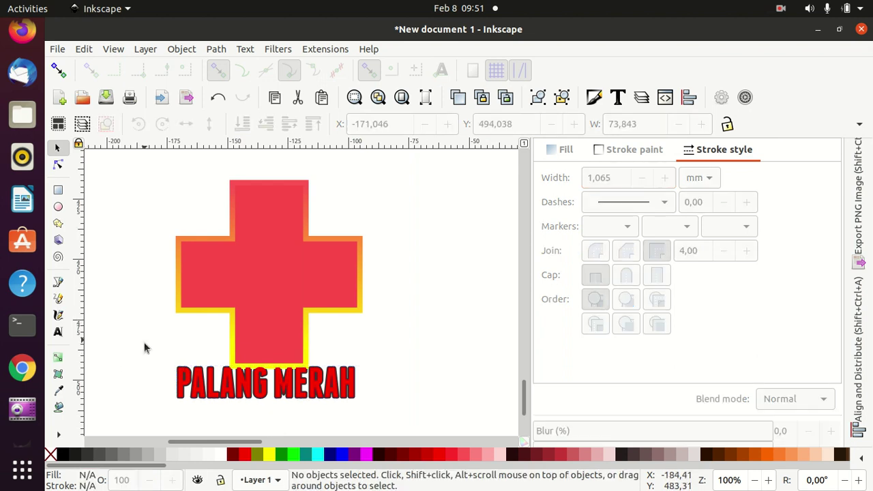
pyautogui.moveTo(159, 345)
pyautogui.mouseDown()
pyautogui.moveTo(278, 432)
pyautogui.moveTo(380, 433)
pyautogui.mouseUp()
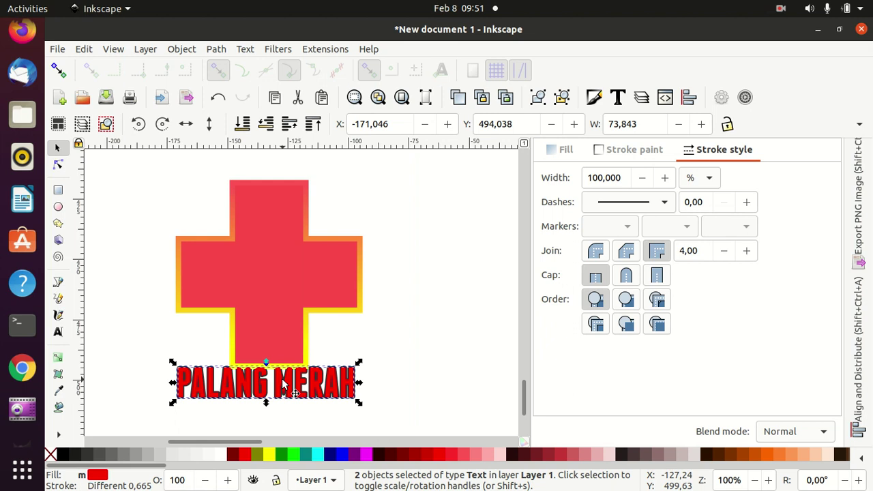
pyautogui.moveTo(283, 383); pyautogui.dragTo(287, 395)
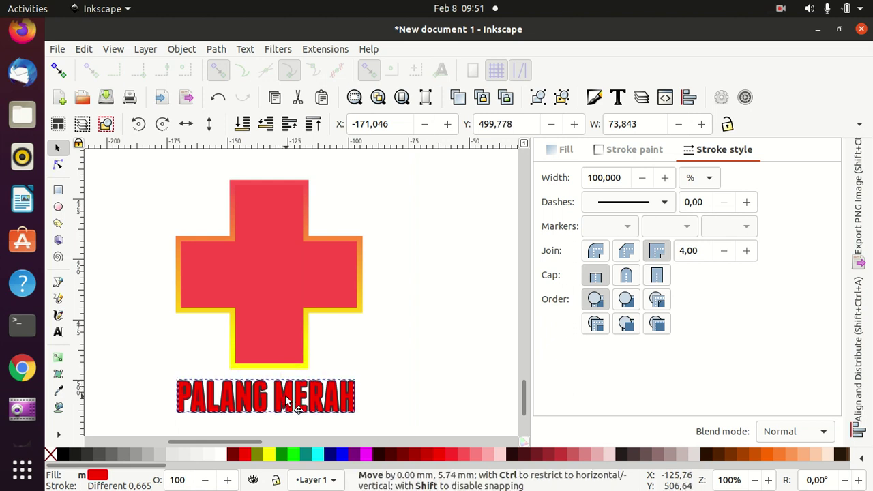
pyautogui.click(160, 203)
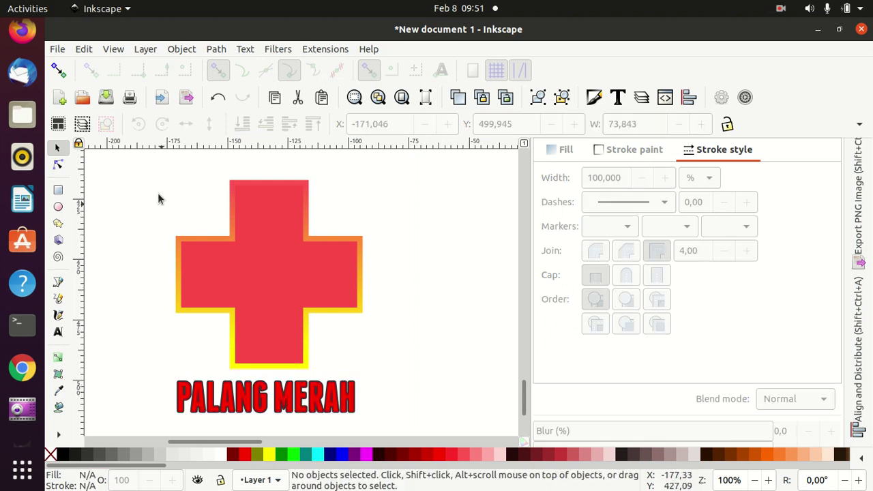
pyautogui.moveTo(164, 353)
pyautogui.mouseDown()
pyautogui.moveTo(340, 441)
pyautogui.moveTo(373, 442)
pyautogui.mouseUp()
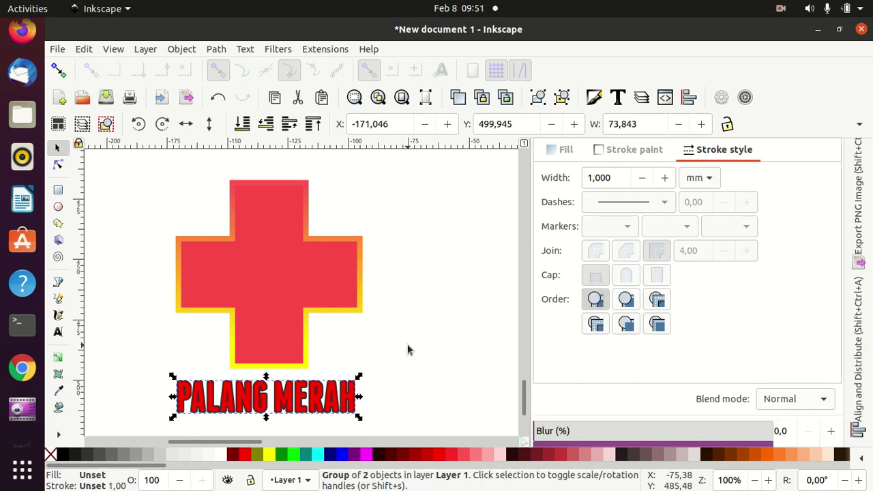
pyautogui.click(211, 212)
pyautogui.moveTo(143, 162); pyautogui.dragTo(382, 418)
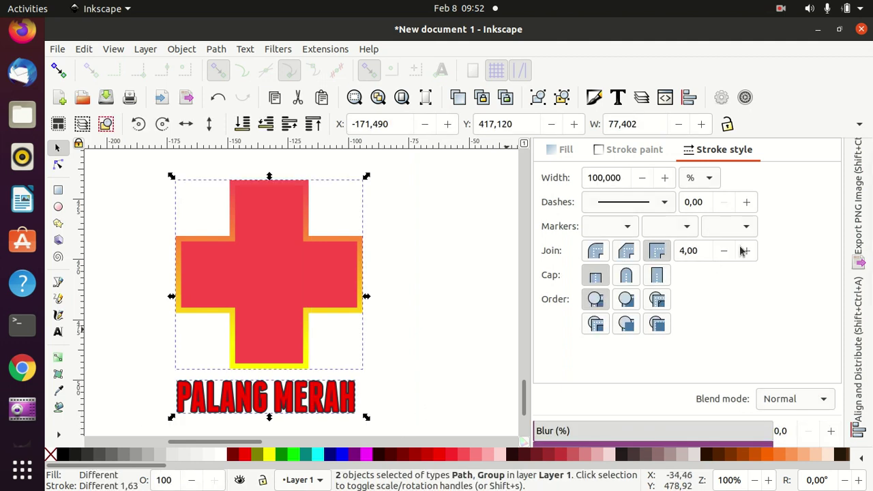
# Step: Center the cross on the vertical axis relative to the last-selected text, then deselect
pyautogui.click(696, 97)
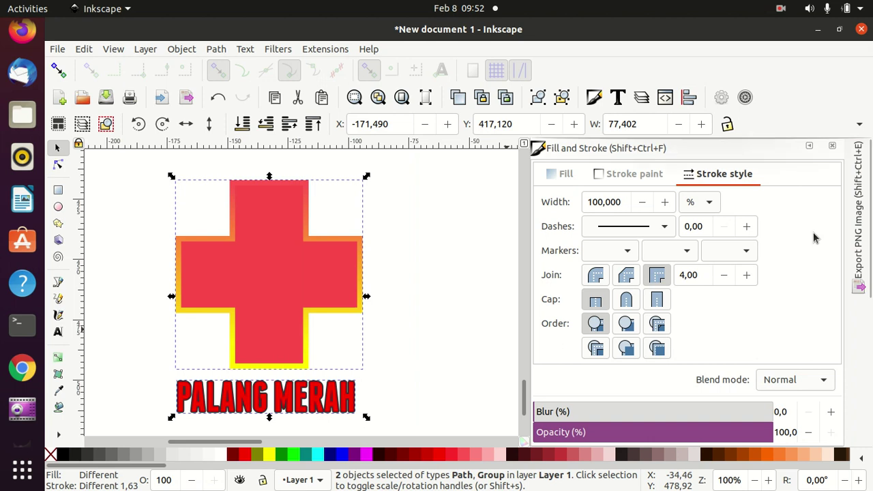
pyautogui.click(808, 146)
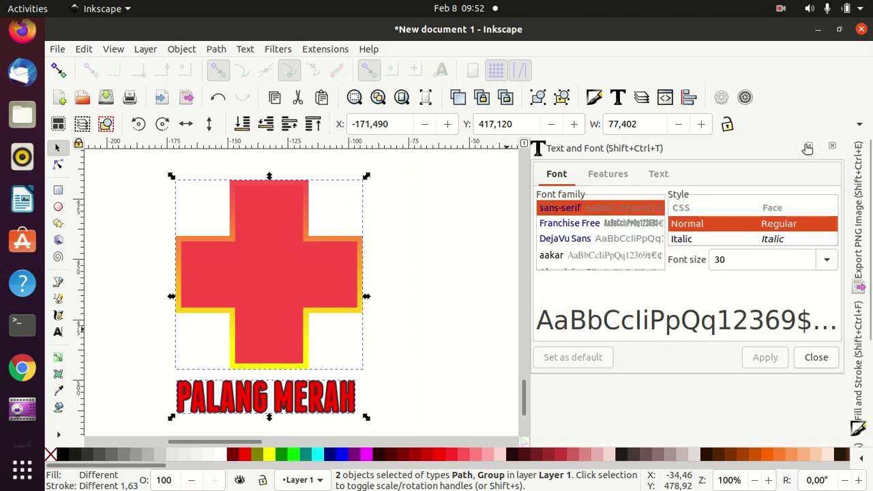
pyautogui.click(808, 146)
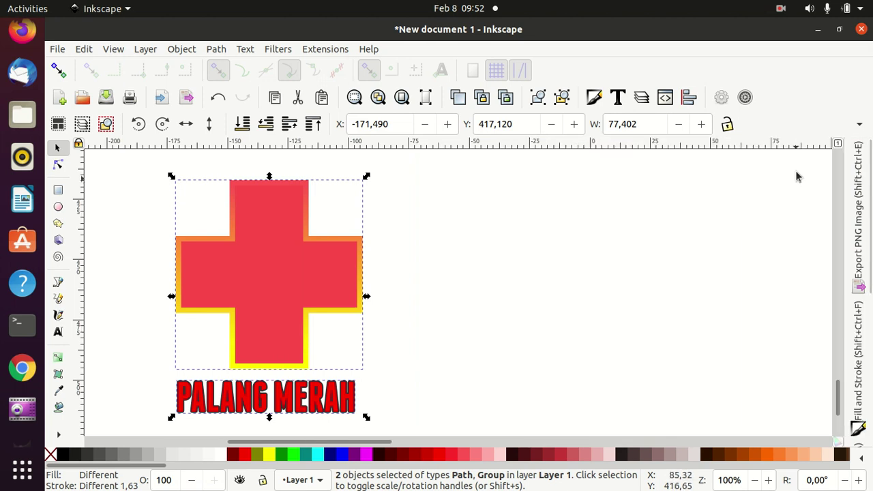
pyautogui.click(688, 100)
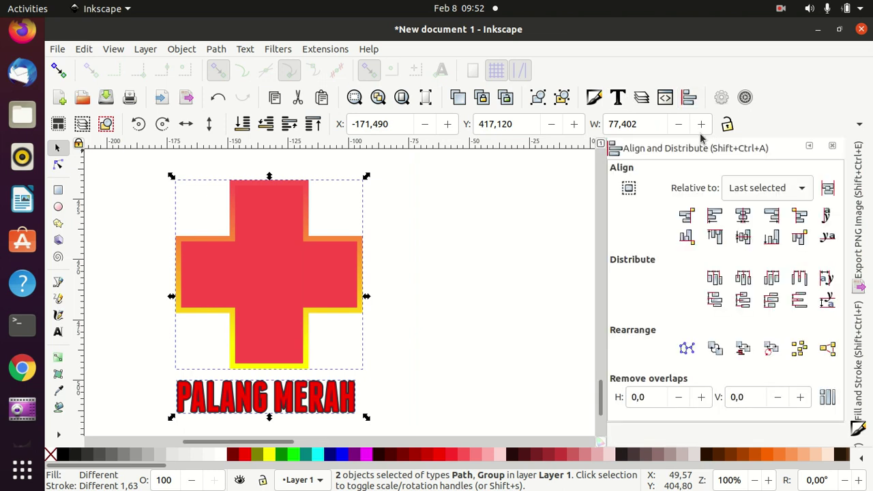
pyautogui.click(748, 215)
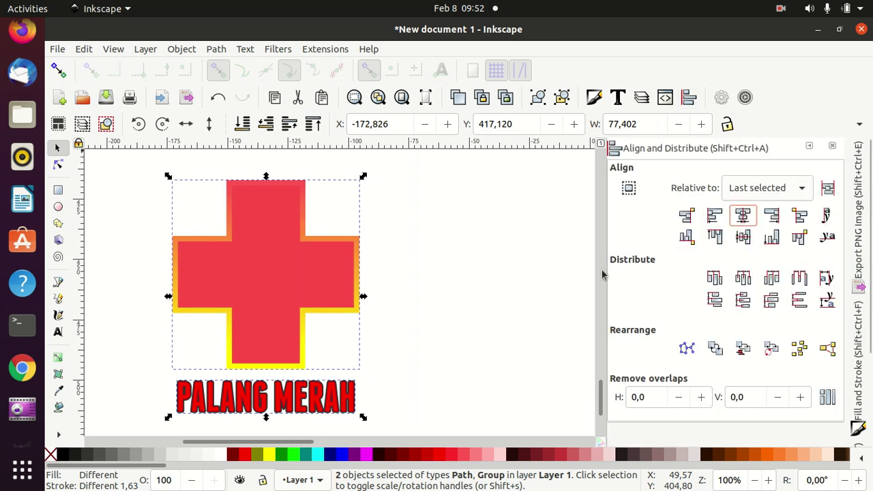
pyautogui.click(486, 269)
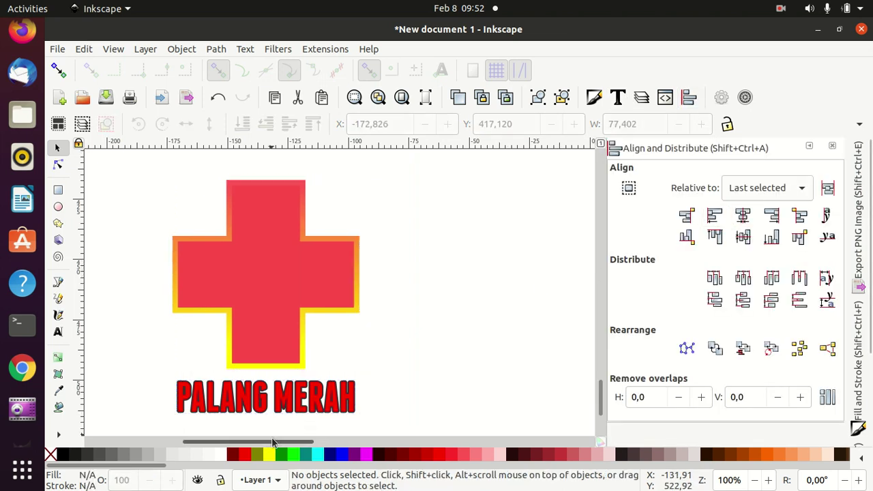
pyautogui.moveTo(271, 439); pyautogui.dragTo(252, 439)
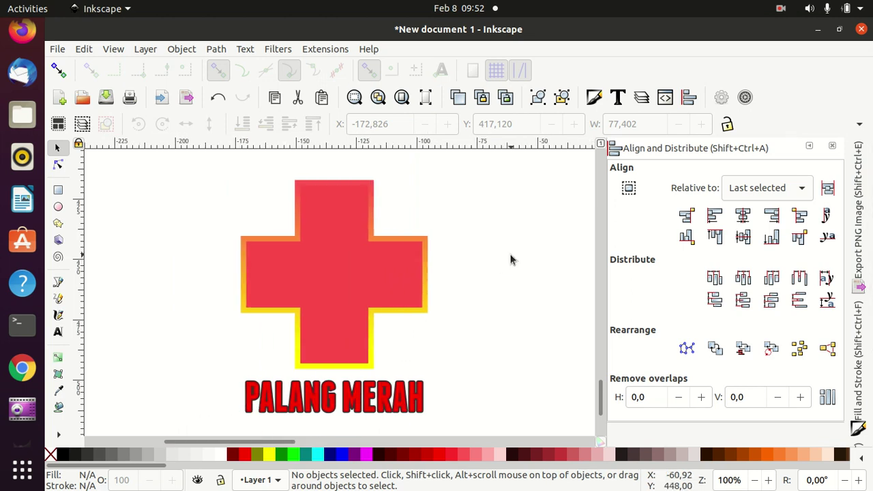